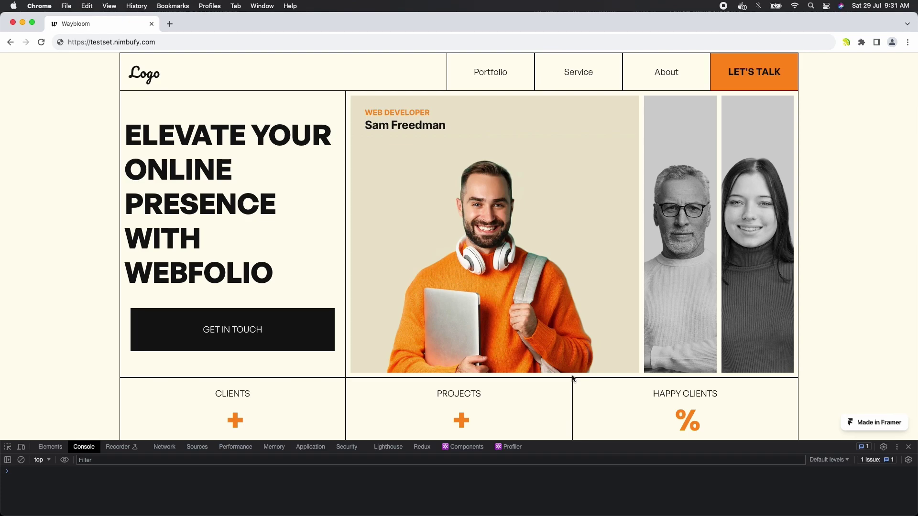
- Inspect the Waybloom page's outer wrapper element, div.framer-72rtr7, in DevTools
scroll(344, 402, down, 8)
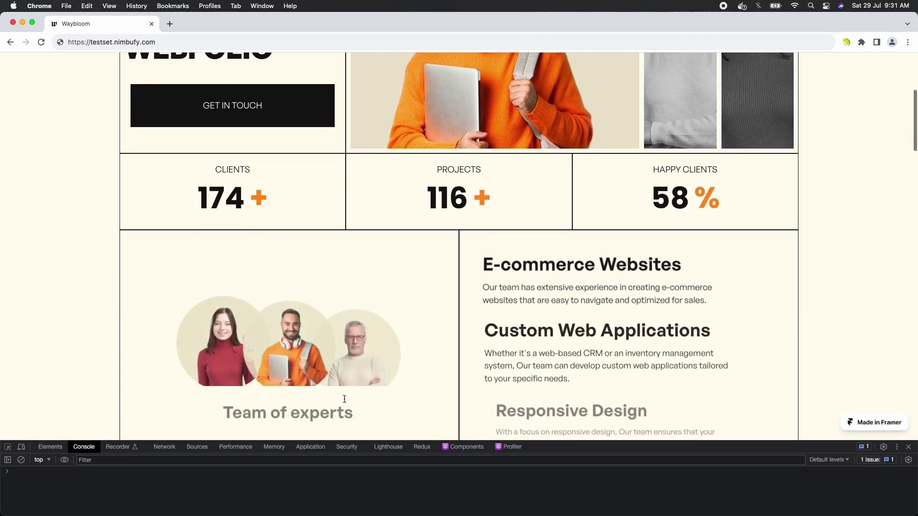
scroll(344, 402, down, 10)
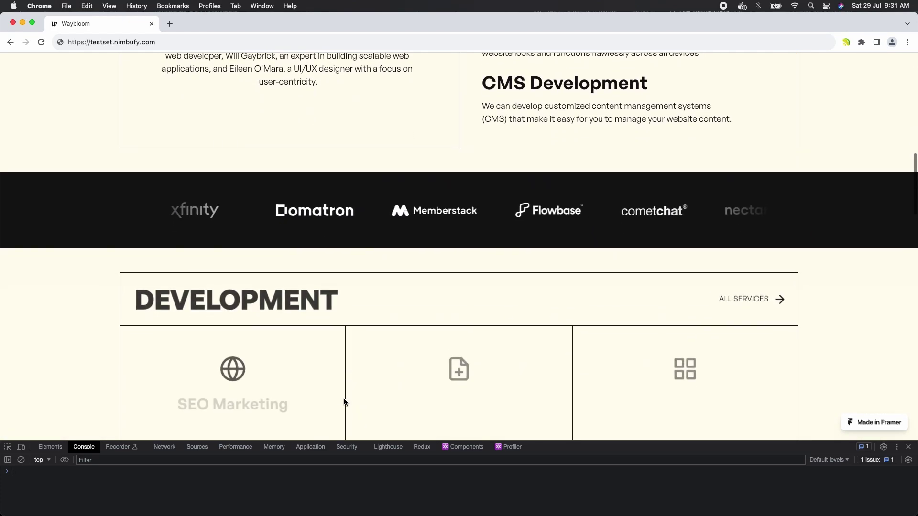
scroll(345, 401, down, 10)
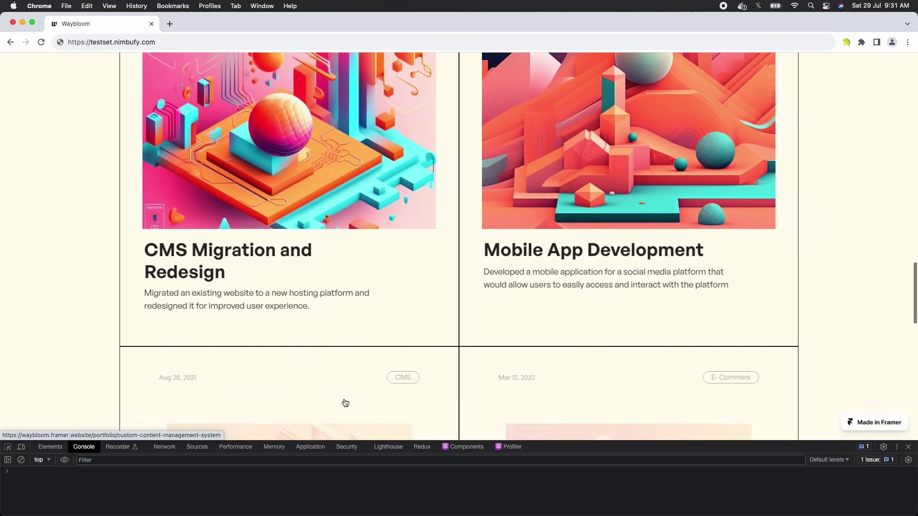
scroll(345, 403, down, 10)
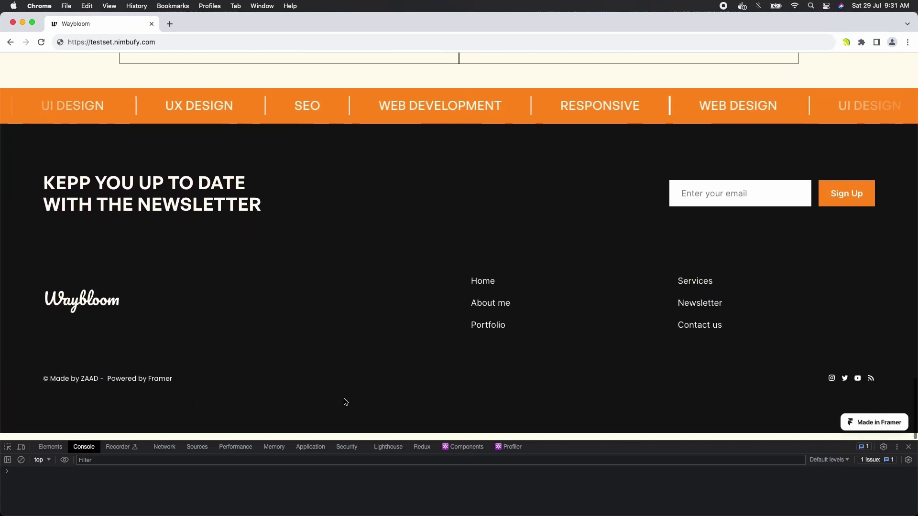
scroll(345, 403, up, 20)
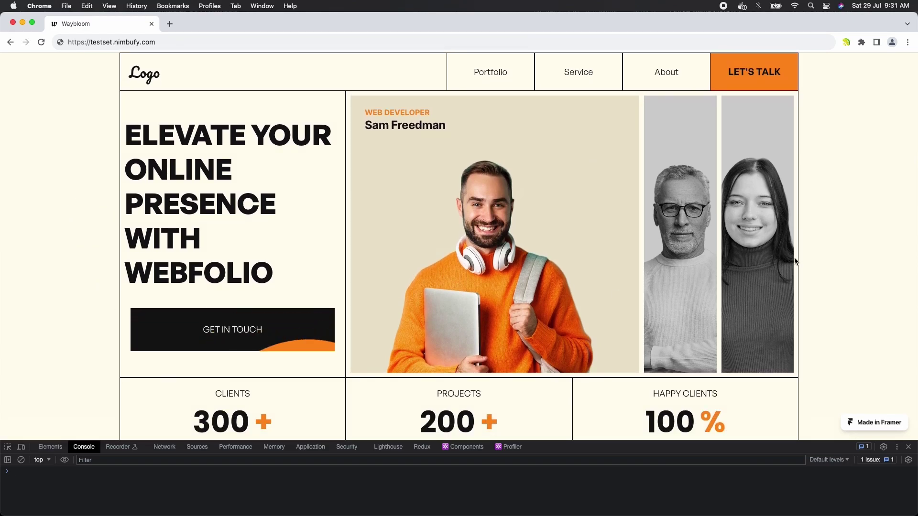
click(7, 447)
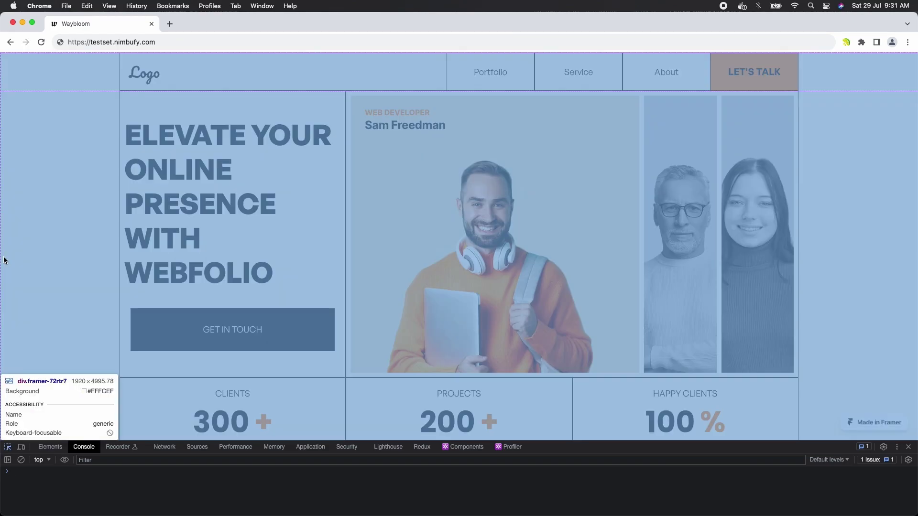
click(1, 250)
- Copy the wrapper's #fffcef background hex, then close DevTools and switch to Oxygen
scroll(762, 500, down, 5)
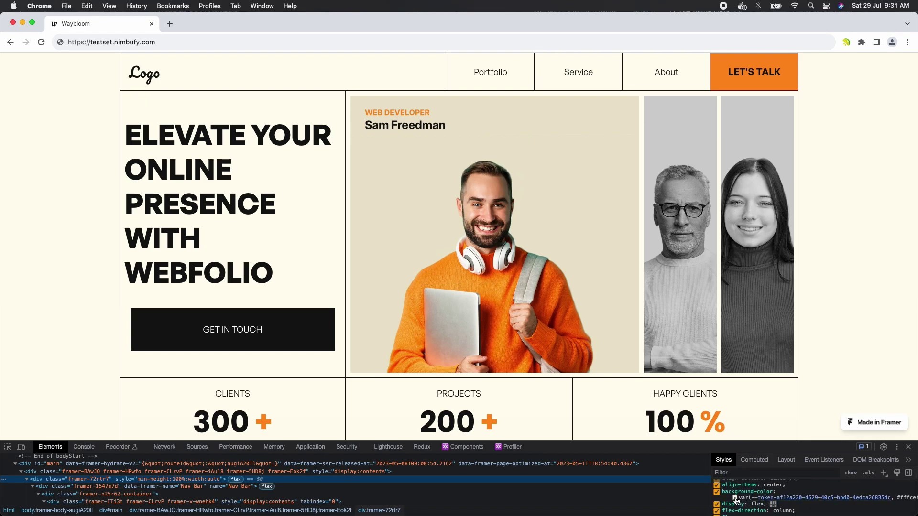
click(735, 498)
scroll(785, 484, down, 2)
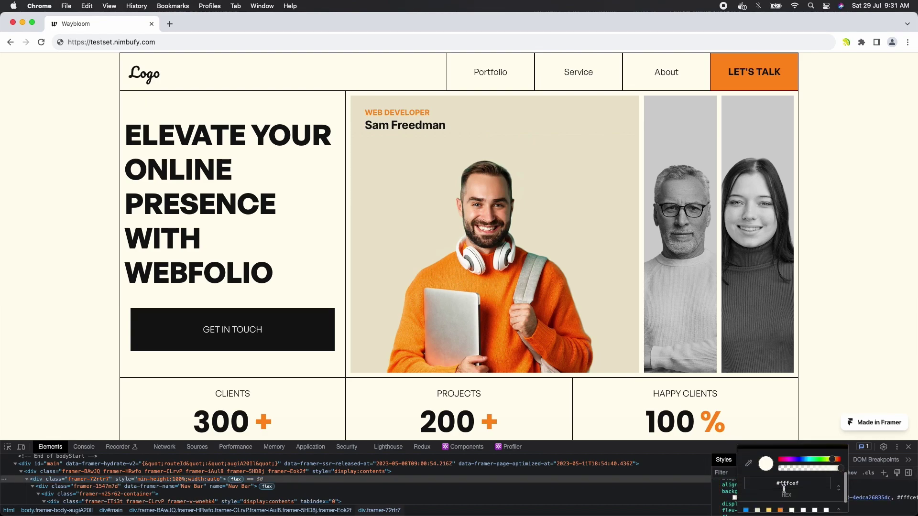
key(super+c)
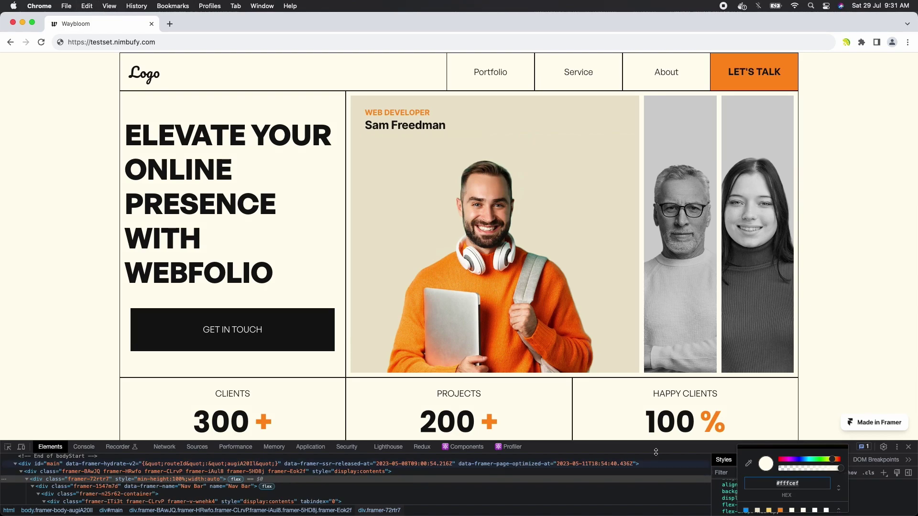
click(908, 447)
key(ctrl+Right)
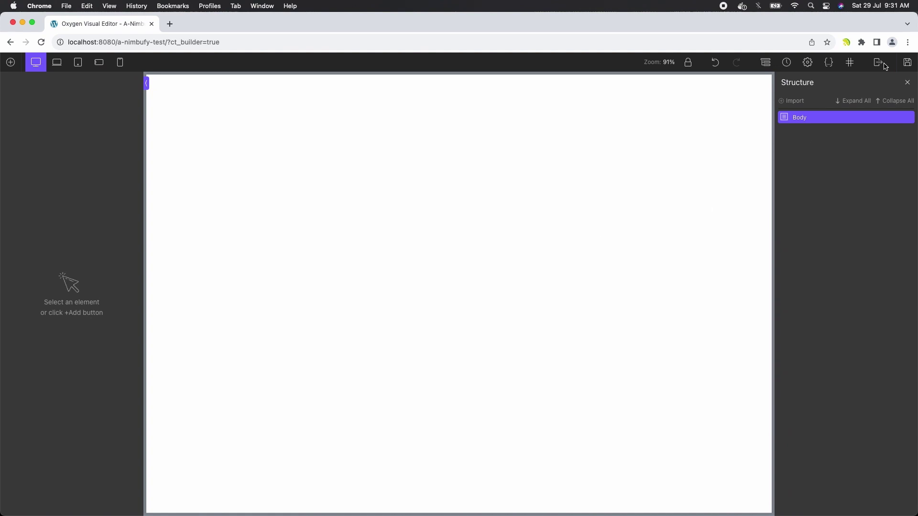
- Add Section #76 with a #fffcef background and centred horizontal item alignment, then return to Chrome
click(11, 62)
text(se)
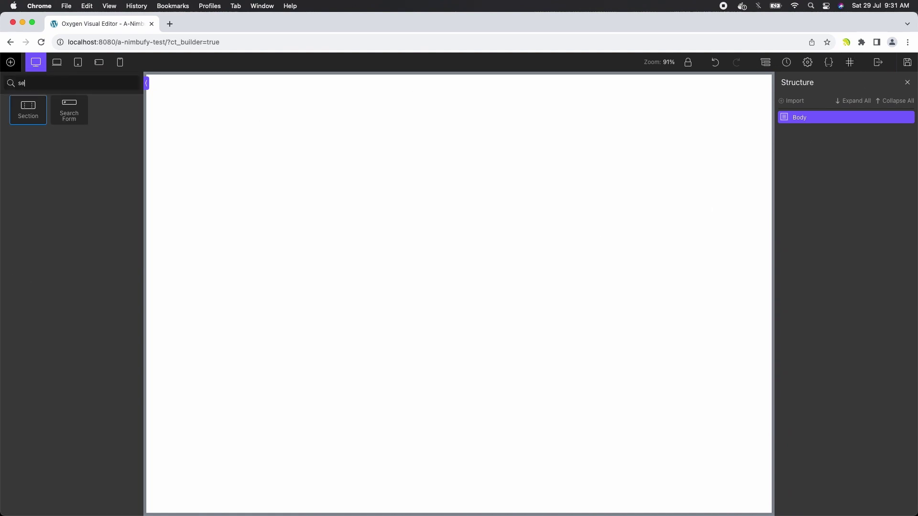
click(28, 109)
click(39, 203)
key(super+v)
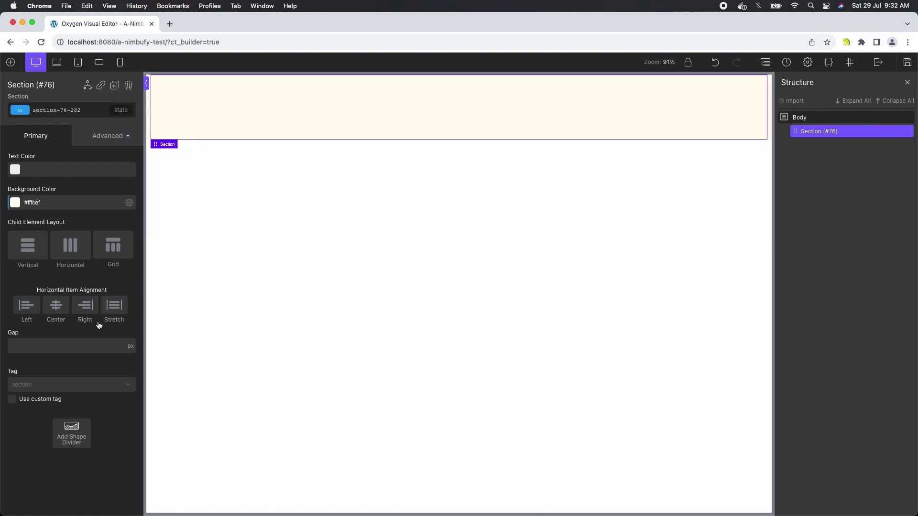
click(56, 308)
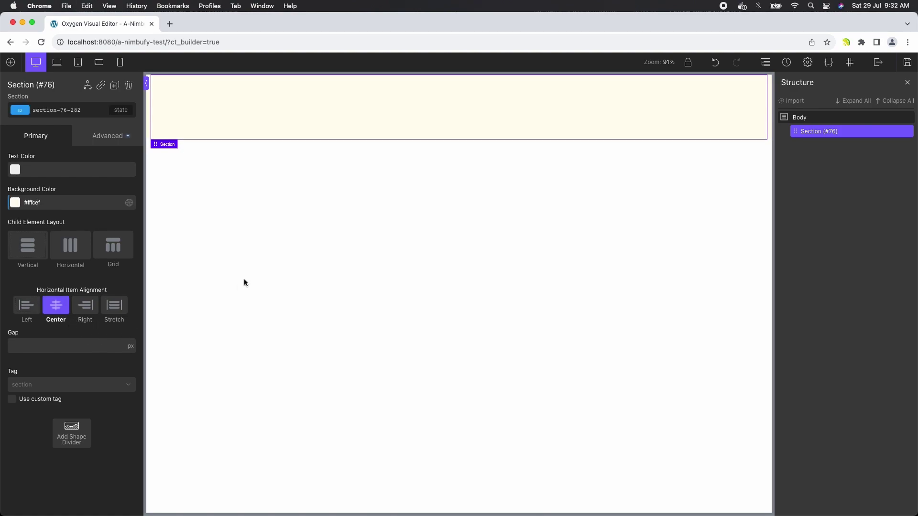
key(ctrl+Left)
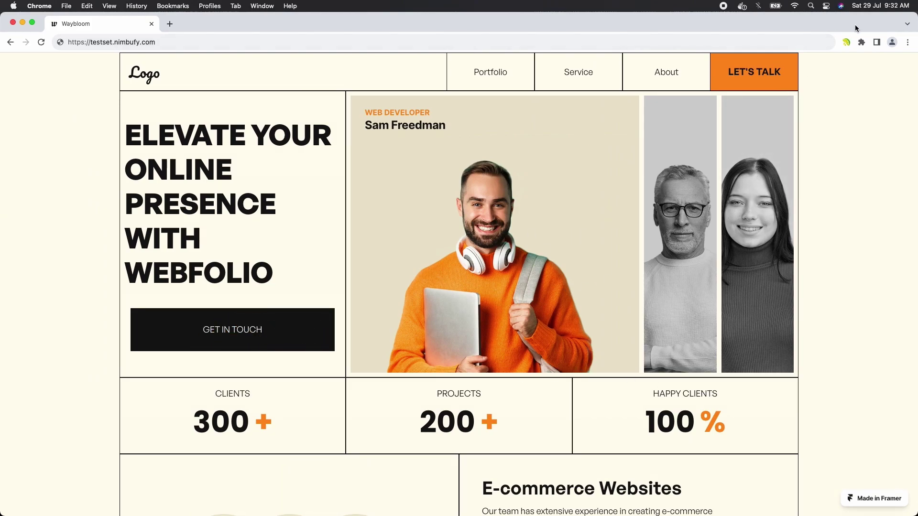
- Snapshot the hero-and-stats container at 1920px with Nimbufy (85 elements) and open the console
click(846, 42)
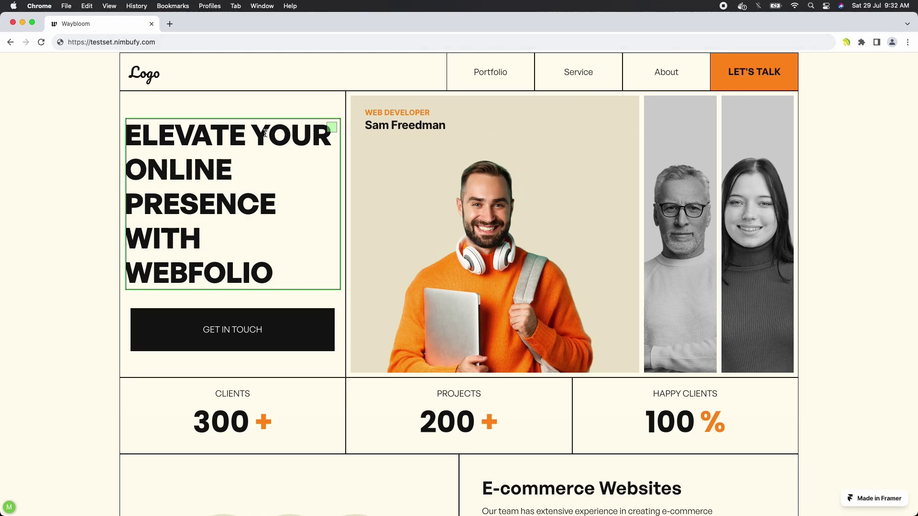
click(265, 134)
key(Up)
key(Up)
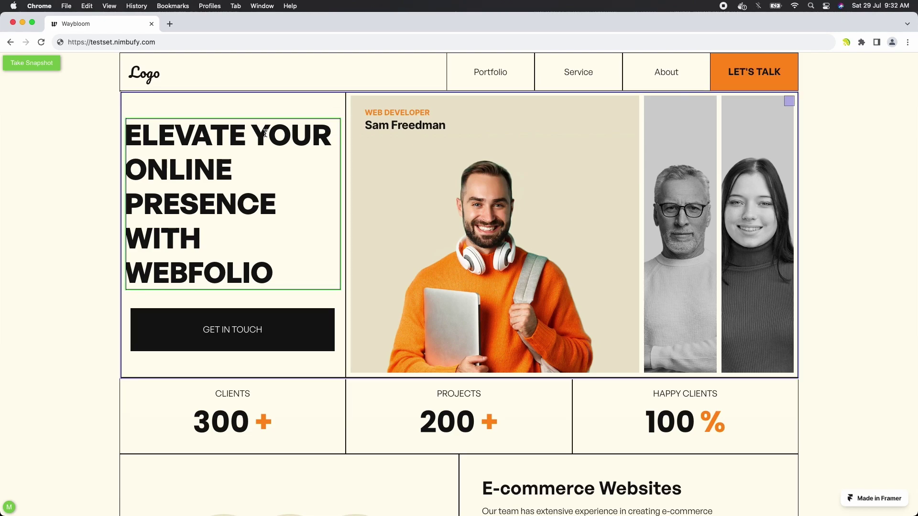
key(Up)
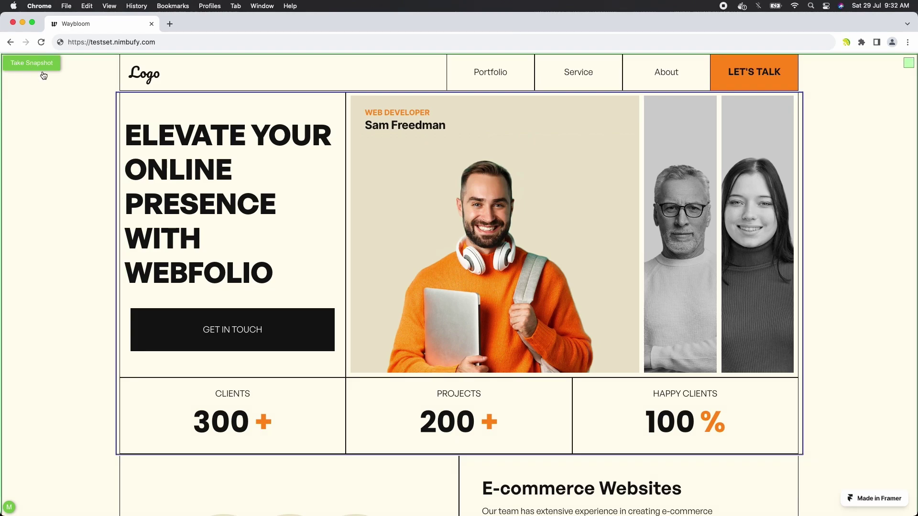
key(Return)
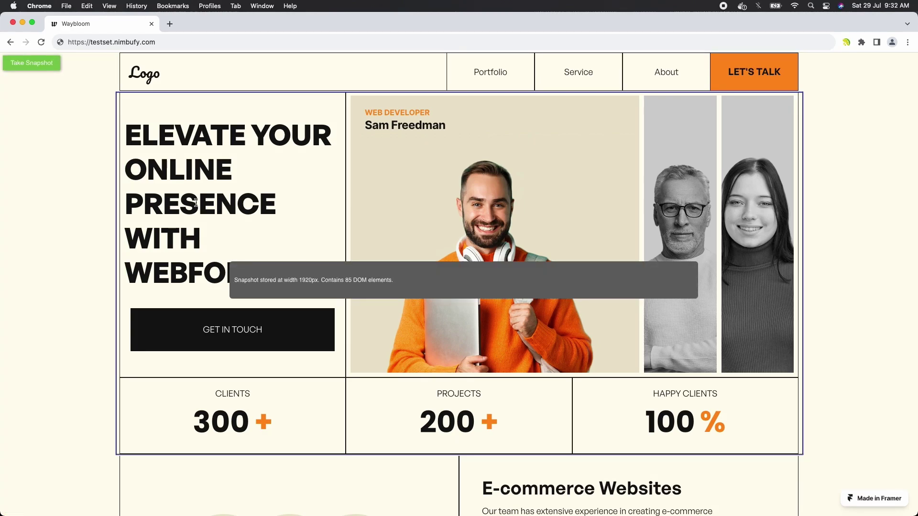
key(super+alt+j)
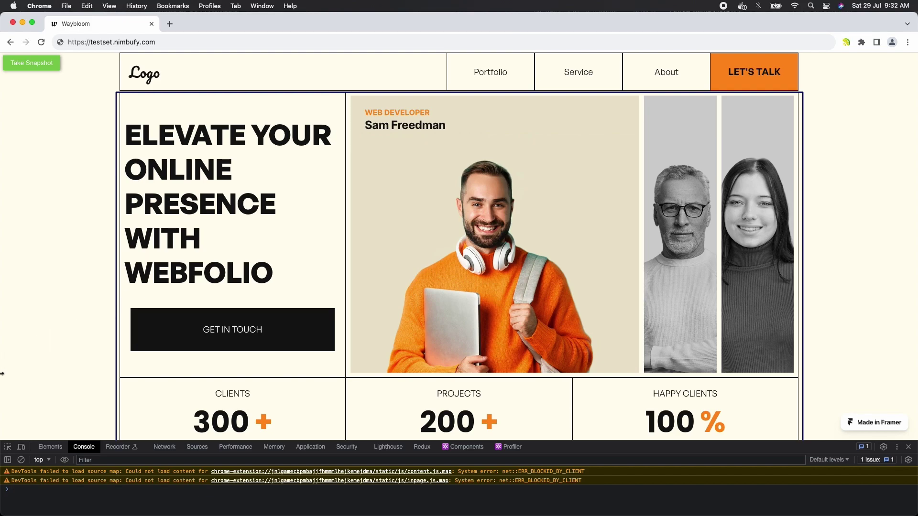
- Clear the console and capture the page at iPhone 12 Pro (392px) and Nest Hub (1026px) sizes
click(21, 459)
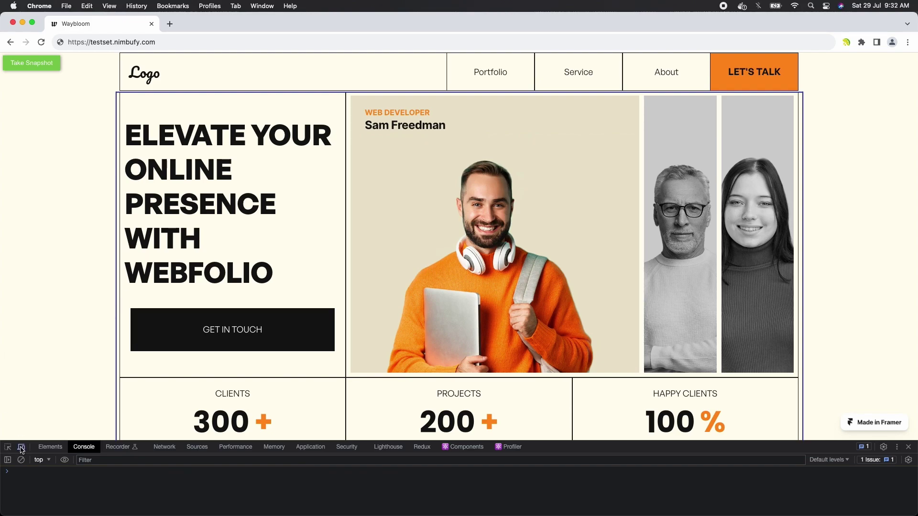
click(22, 448)
scroll(422, 202, down, 2)
scroll(418, 144, up, 2)
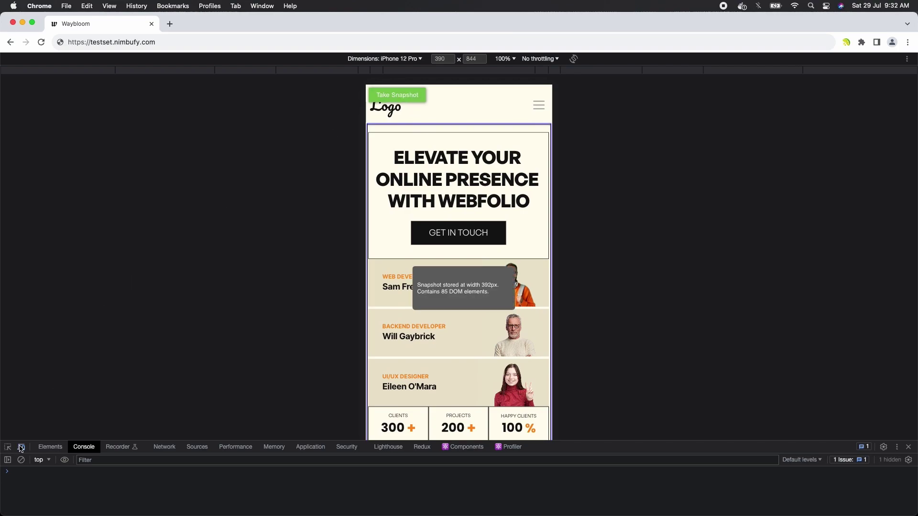
click(411, 58)
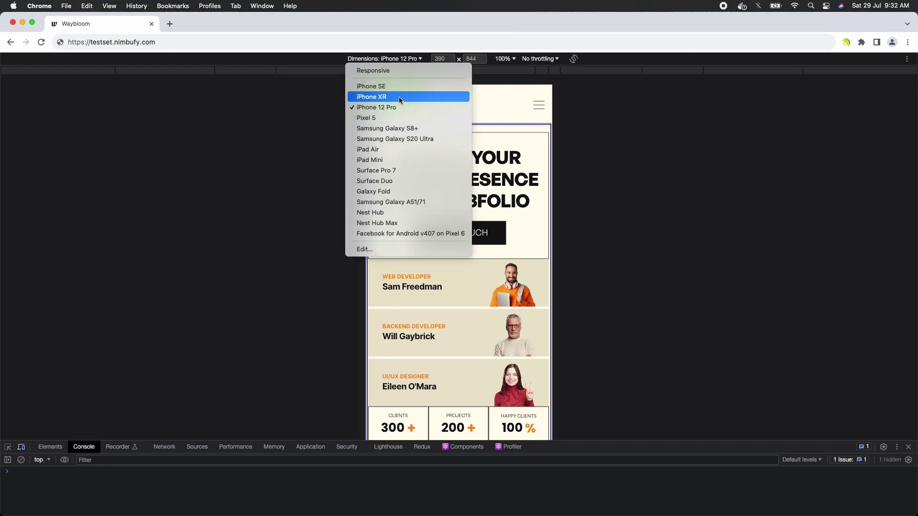
click(371, 212)
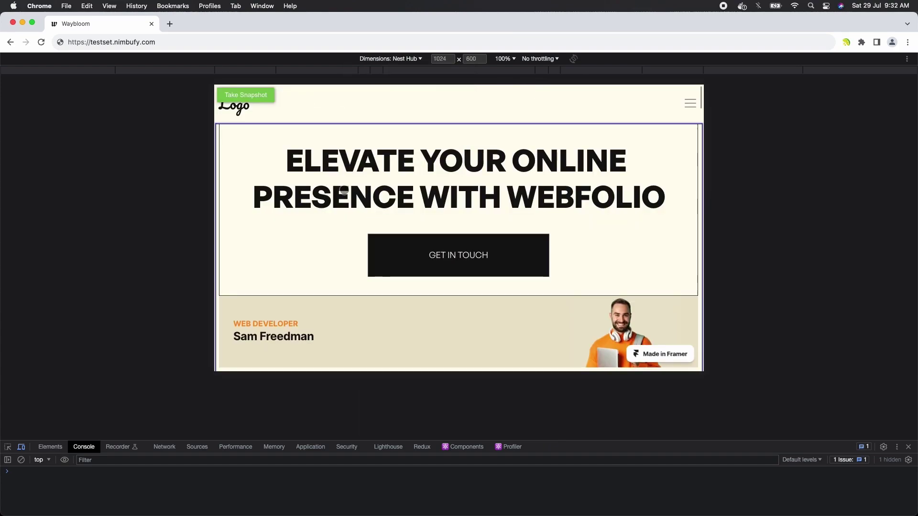
scroll(344, 189, down, 4)
scroll(280, 128, up, 3)
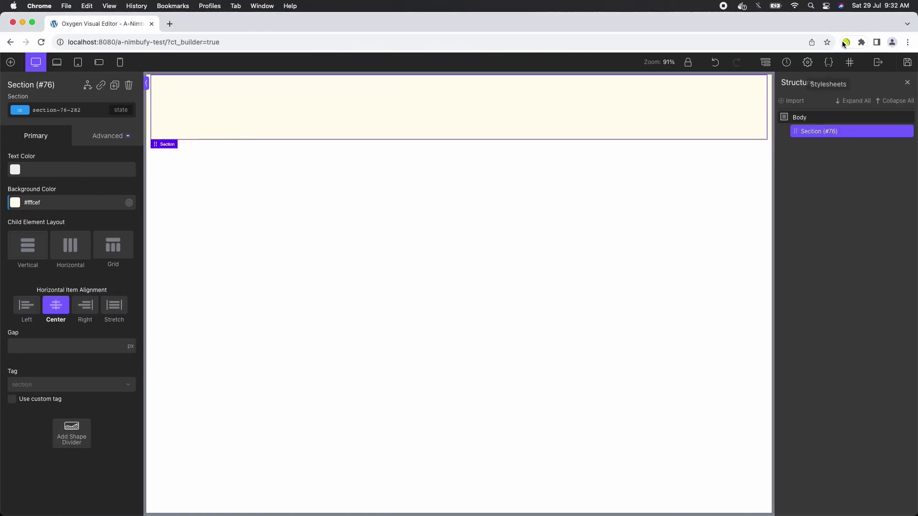
- Map the 1026px snapshot to tablet and 392px to phone-landscape, and import the hero into Oxygen
click(845, 43)
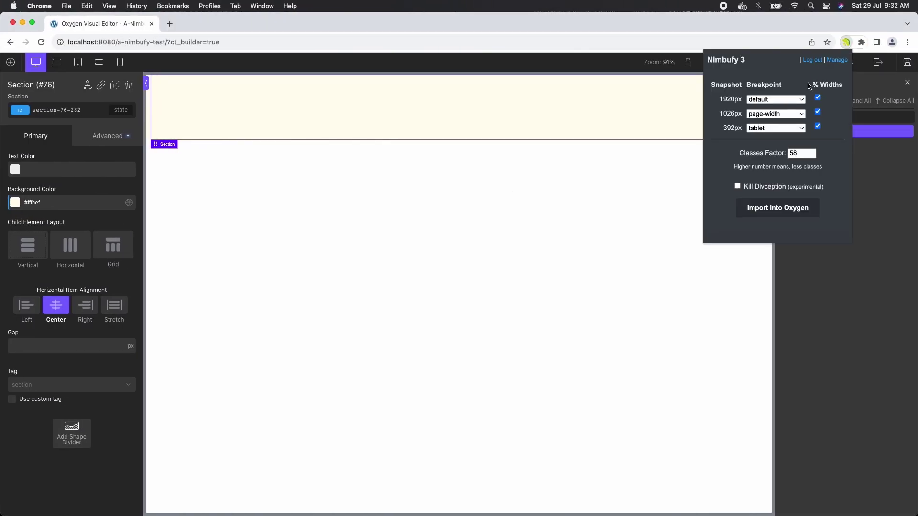
click(787, 115)
click(782, 125)
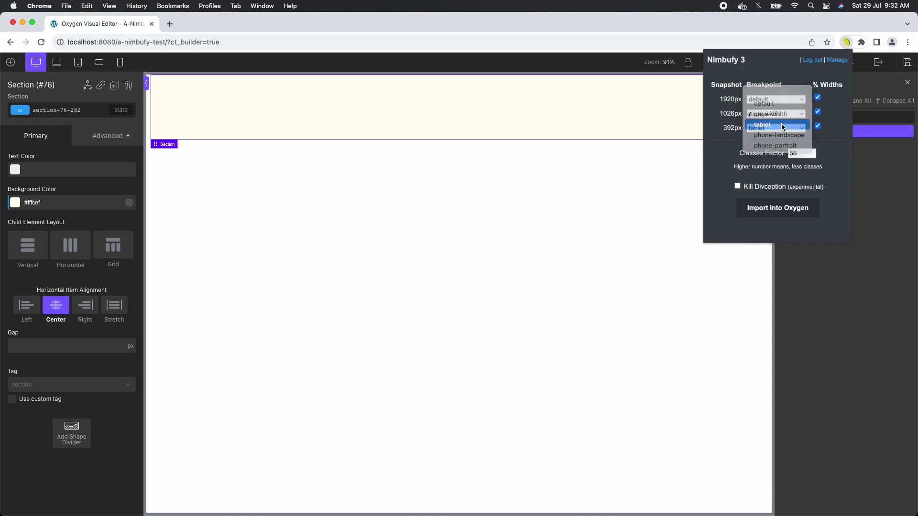
click(776, 129)
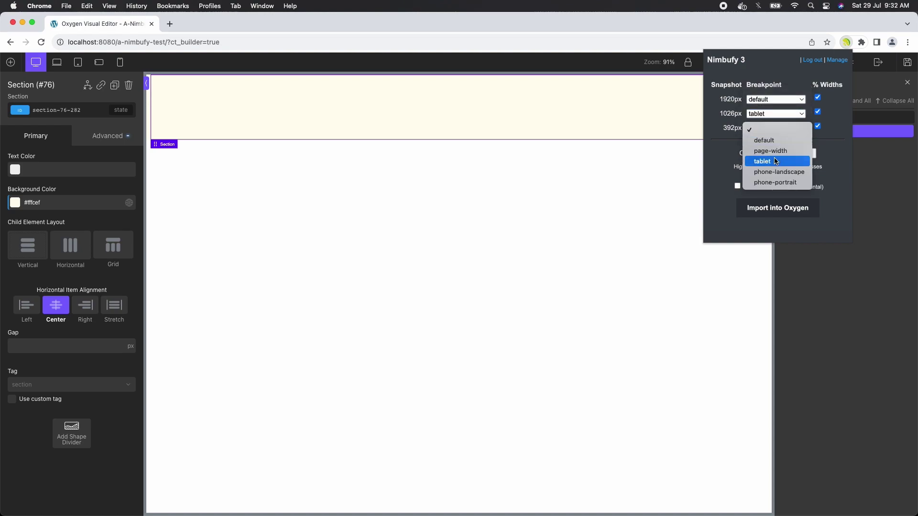
click(781, 171)
click(791, 210)
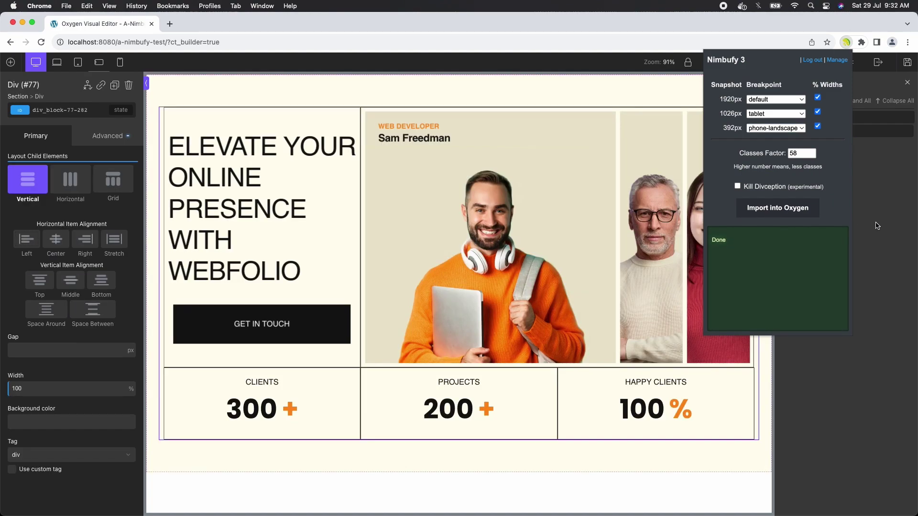
click(882, 268)
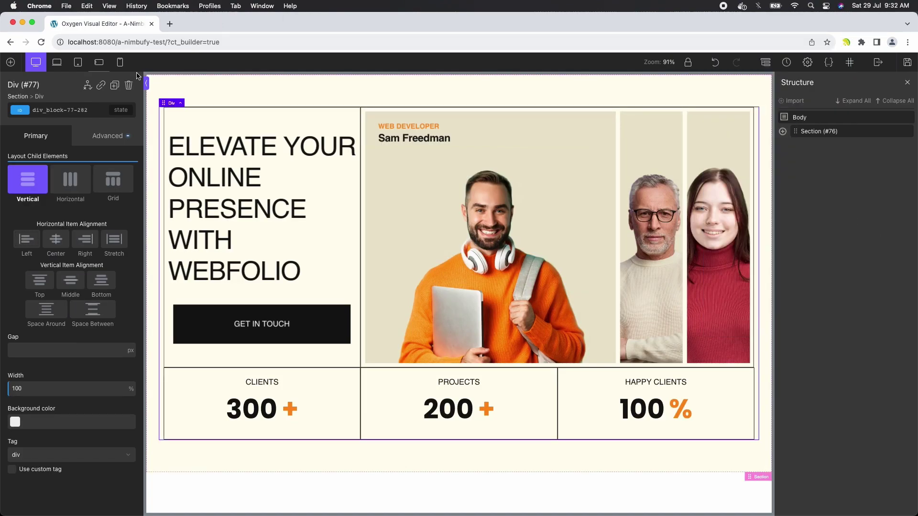
- Preview the imported hero at tablet and phone-landscape widths, then select Section (#76)
click(77, 64)
click(92, 67)
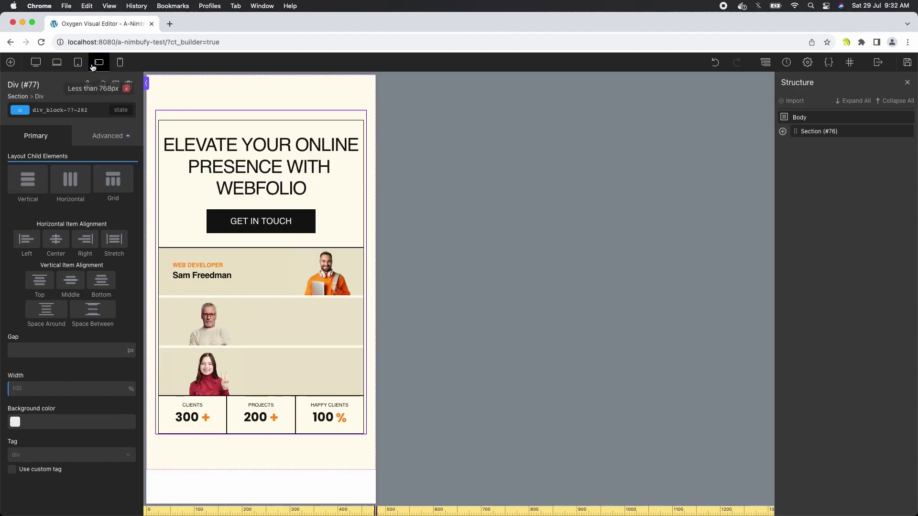
click(36, 63)
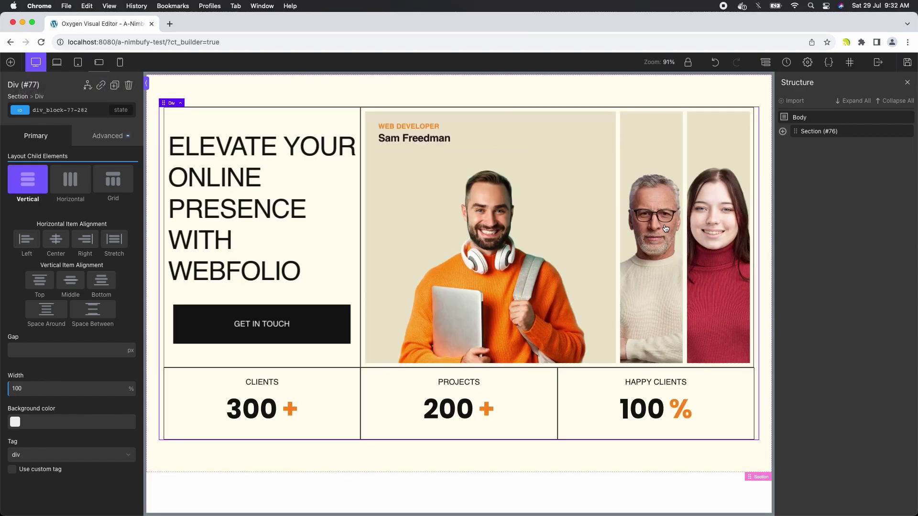
click(801, 131)
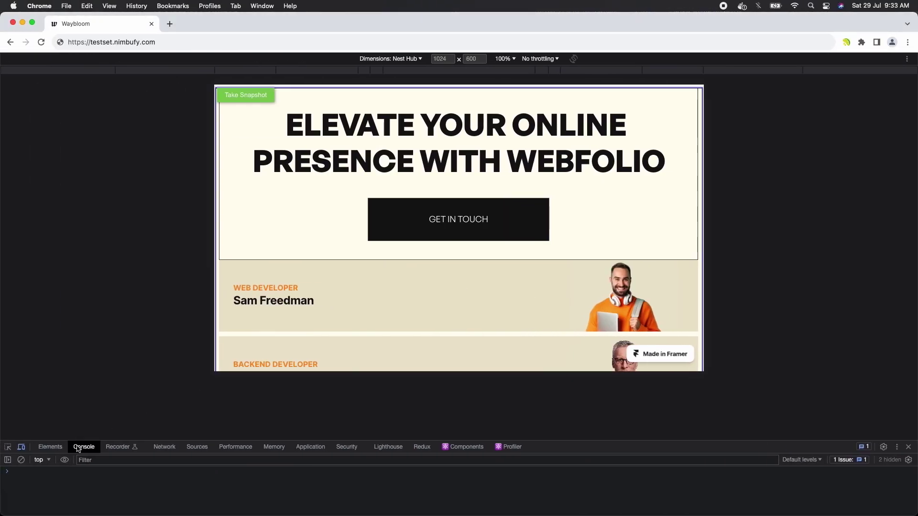
- Turn off device emulation and scroll down to the services section
click(21, 447)
scroll(603, 242, down, 5)
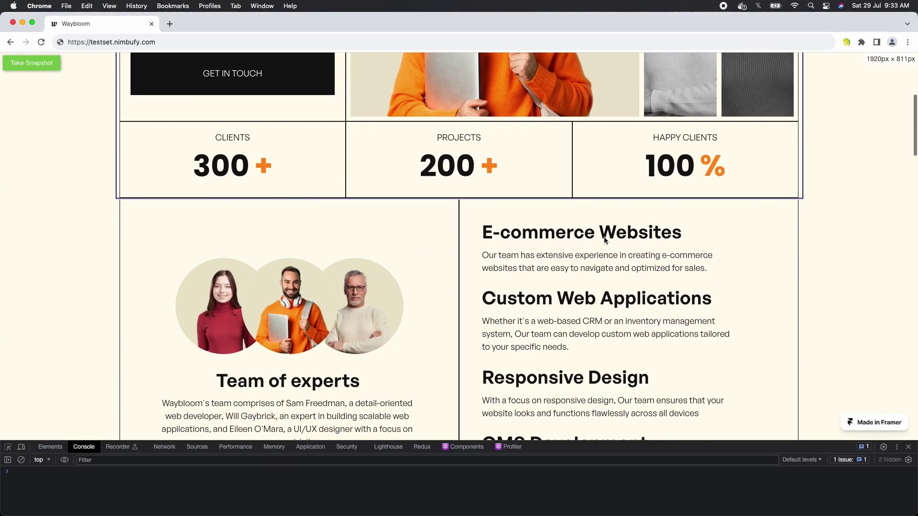
scroll(604, 240, down, 2)
scroll(592, 285, down, 2)
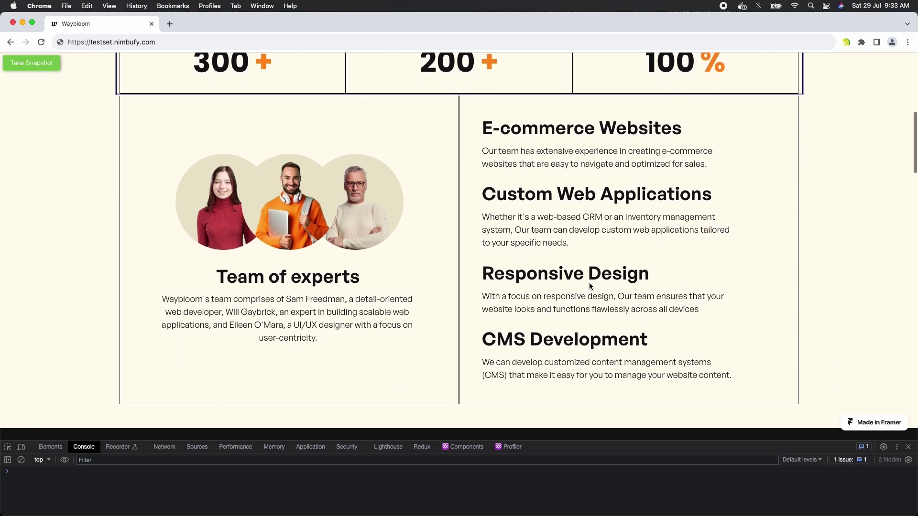
- Store a 1920px Nimbufy snapshot of the team-and-services section (55 elements)
click(846, 42)
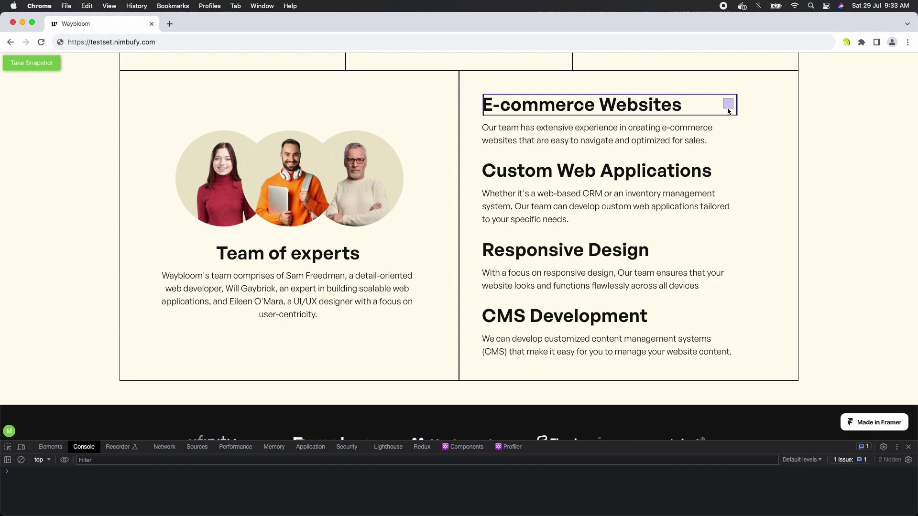
click(727, 111)
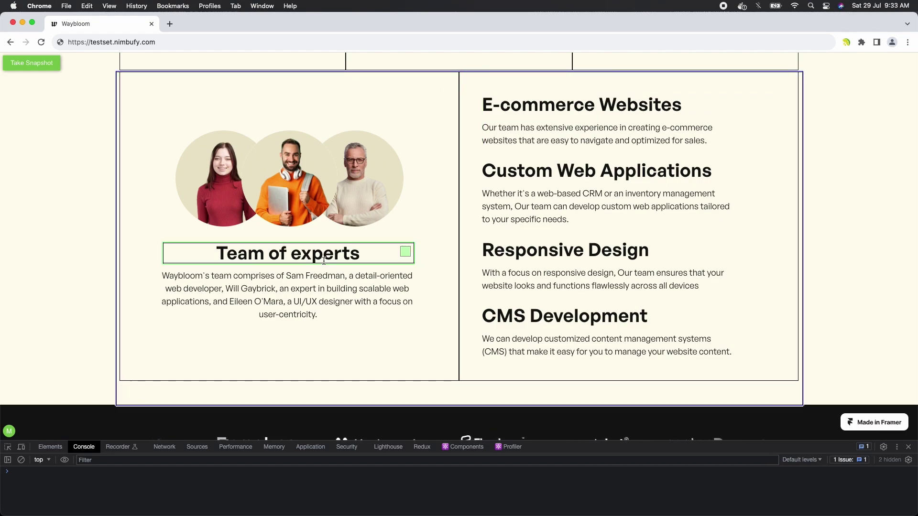
scroll(287, 253, down, 1)
scroll(287, 253, up, 4)
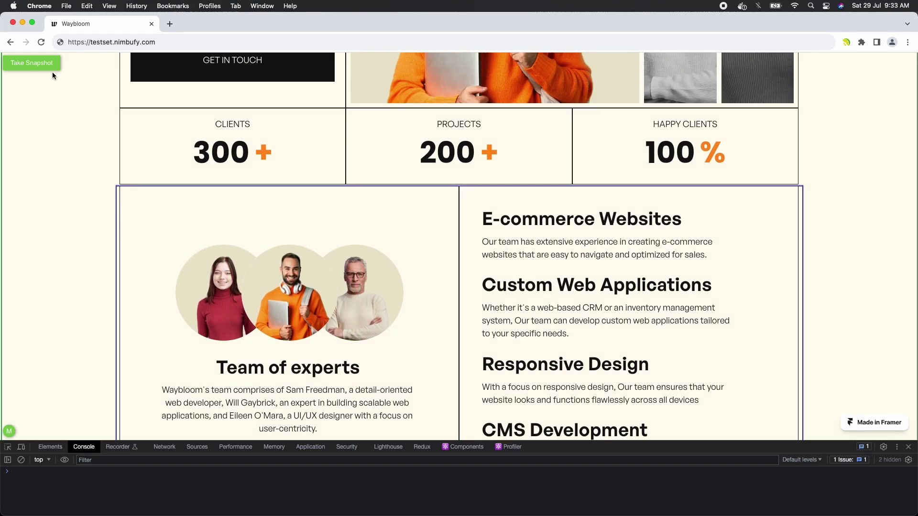
click(437, 190)
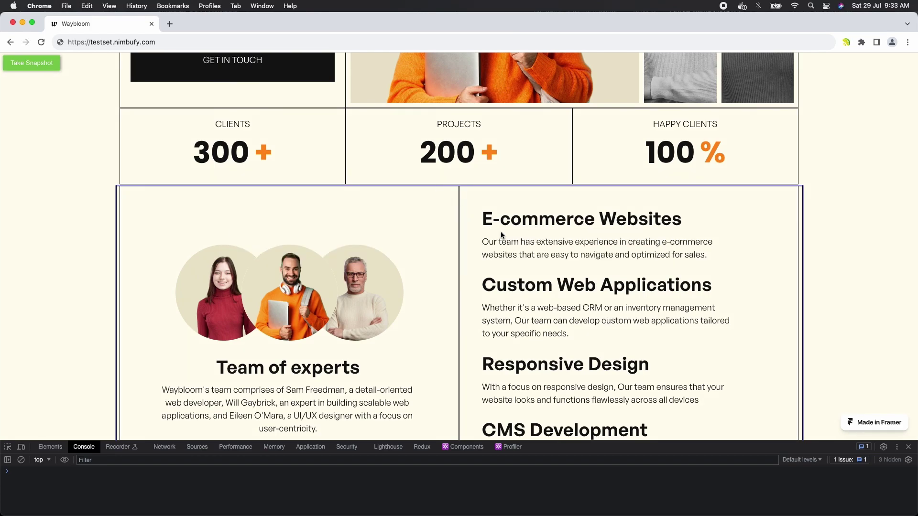
key(ctrl+Right)
key(ctrl+Left)
- Snapshot the services section at Nest Hub and iPhone 12 Pro sizes, then switch to Oxygen
click(22, 447)
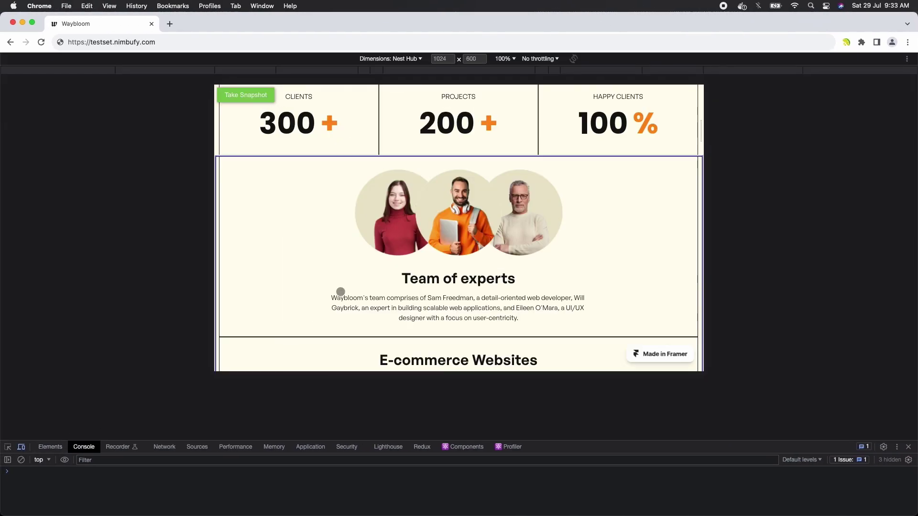
scroll(412, 169, down, 3)
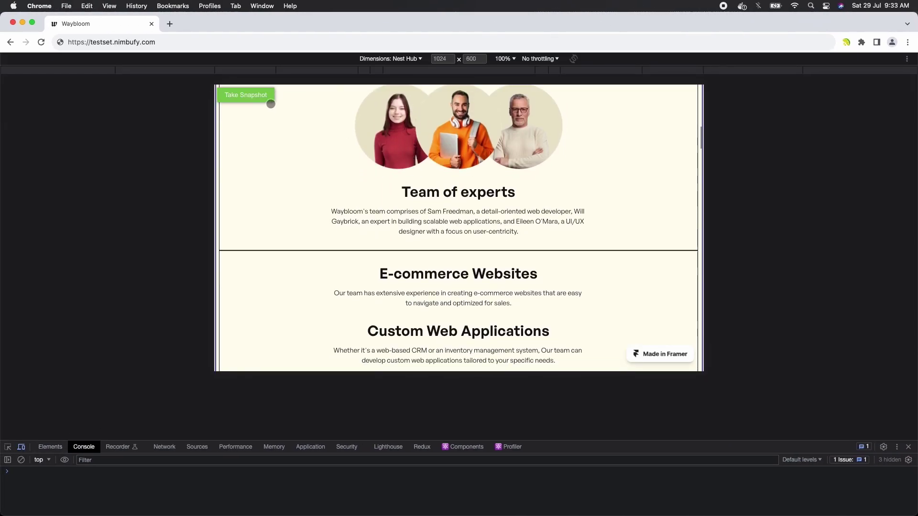
click(411, 58)
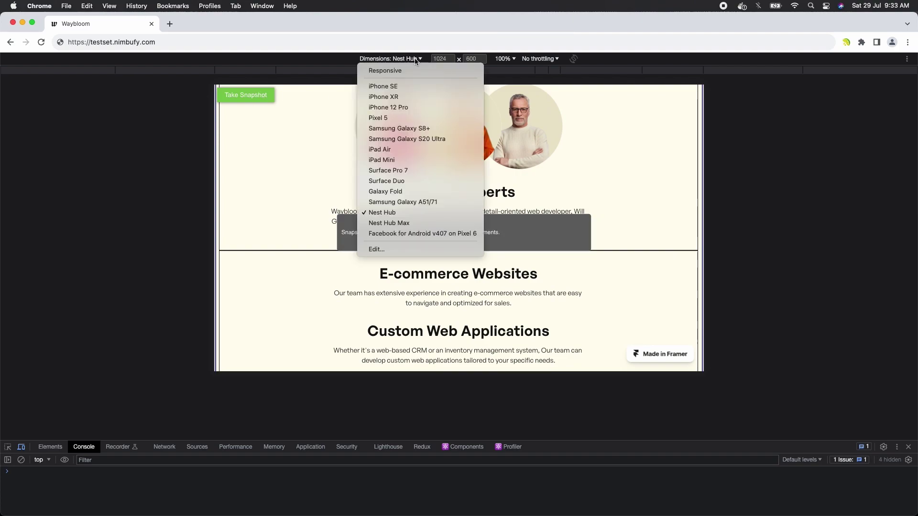
click(399, 107)
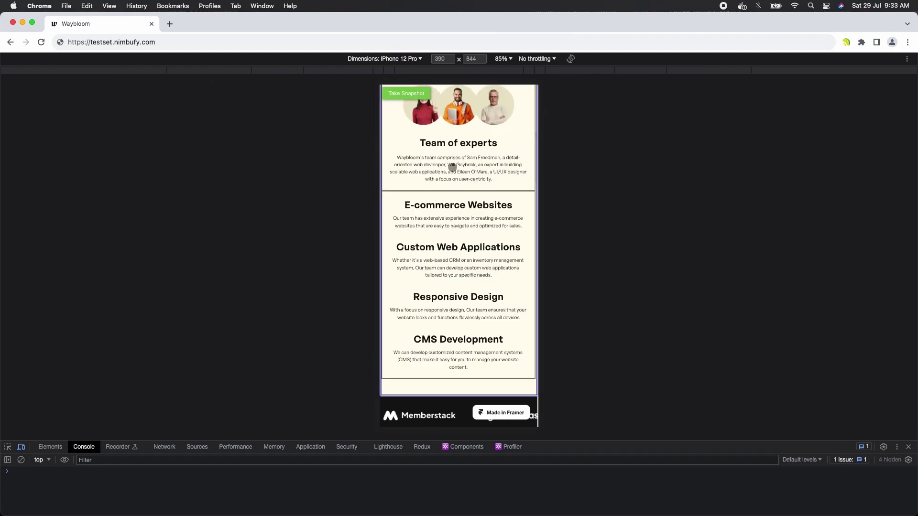
scroll(451, 163, down, 2)
scroll(451, 164, up, 3)
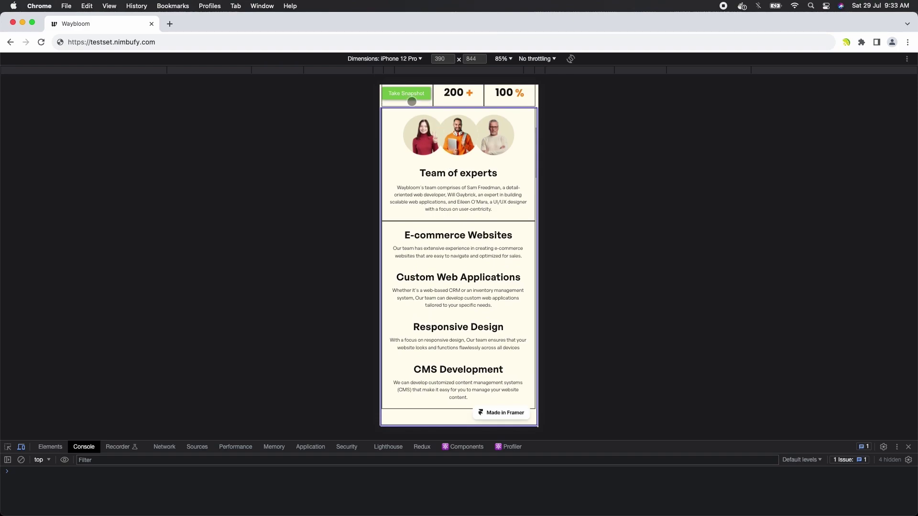
key(ctrl+Right)
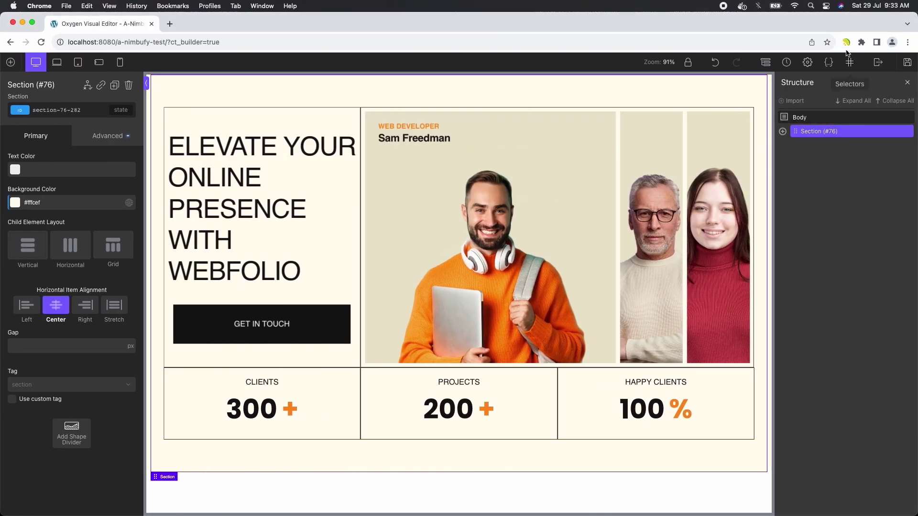
- Map 1026px to tablet and 392px to phone-landscape, and import the services section as Div (#149)
click(846, 42)
click(784, 120)
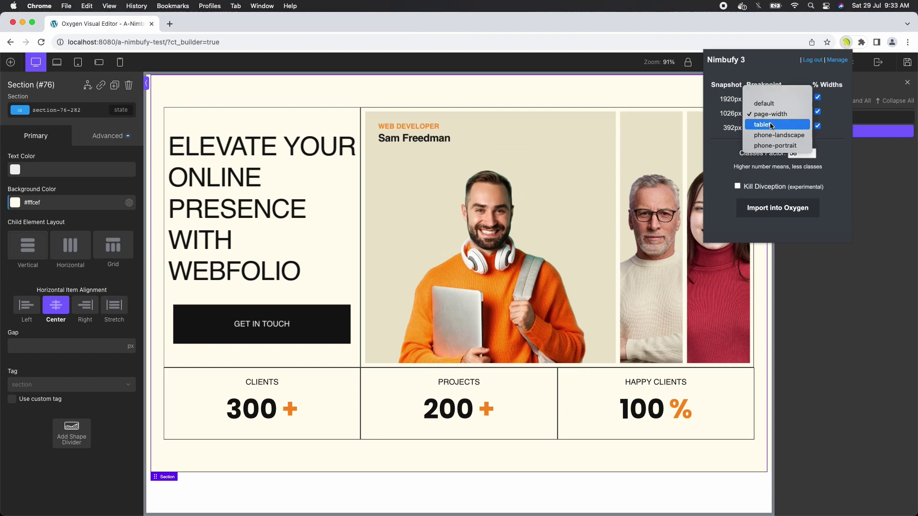
click(772, 125)
click(772, 127)
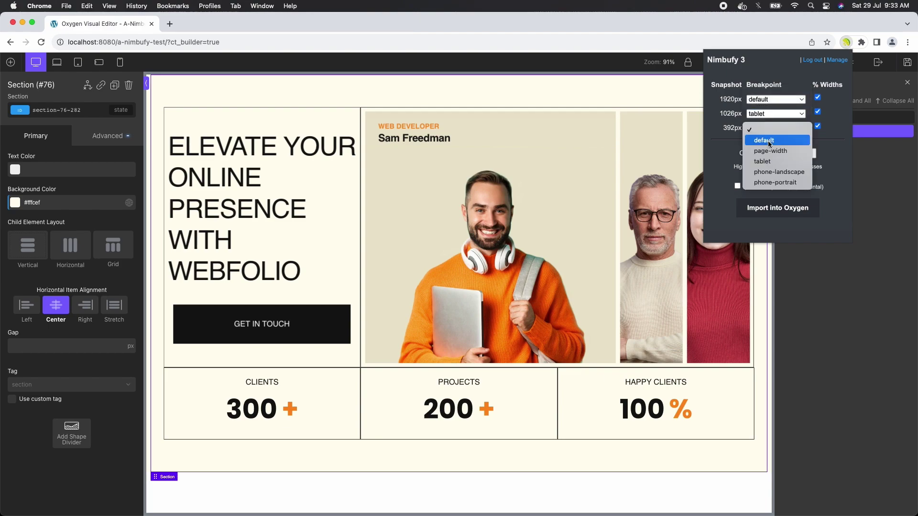
click(775, 172)
click(783, 212)
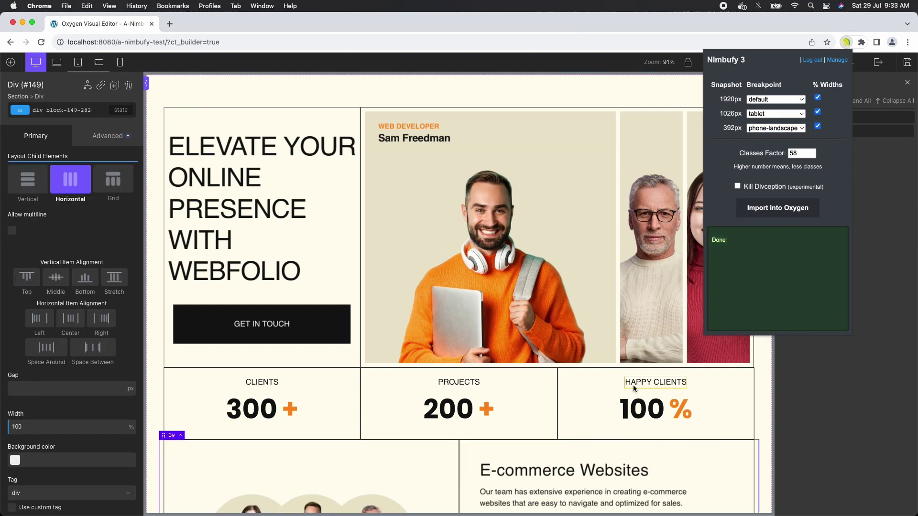
scroll(633, 385, down, 5)
click(602, 465)
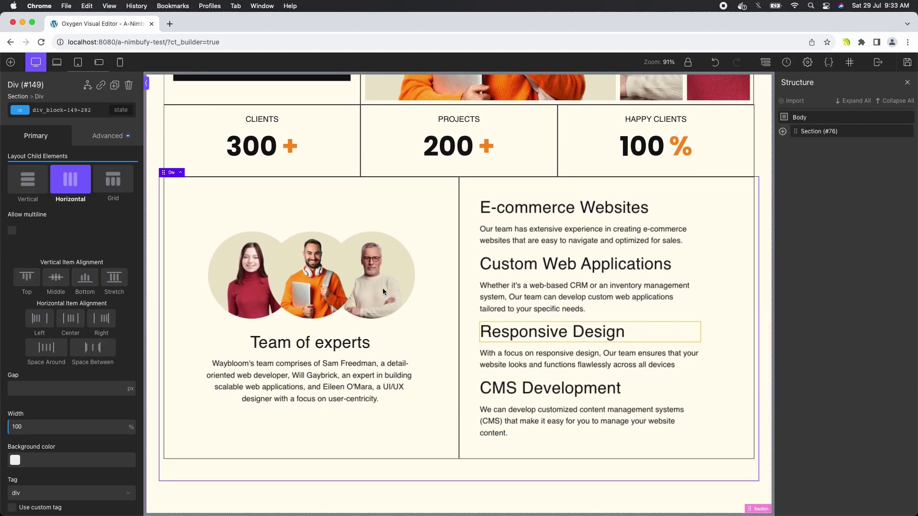
scroll(471, 260, up, 3)
- Switch Waybloom back to 1920px desktop width and scroll to the Team of experts section
click(818, 133)
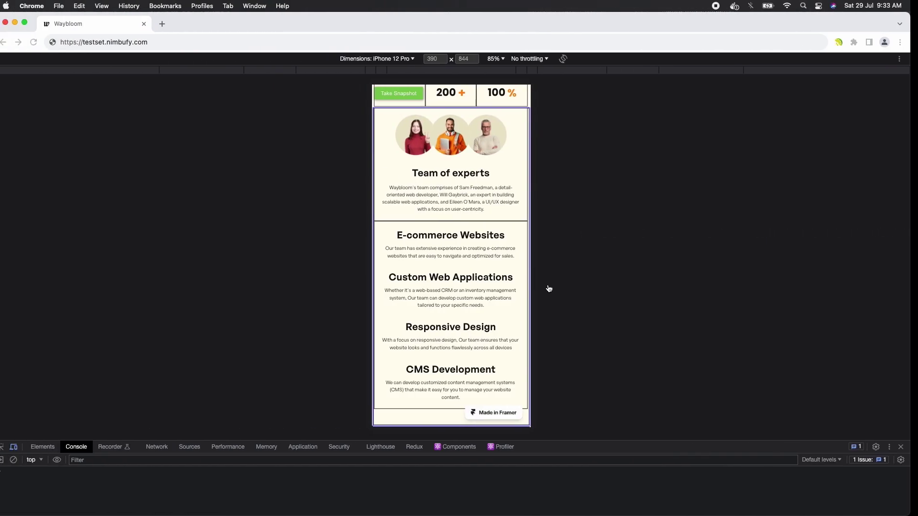
click(21, 448)
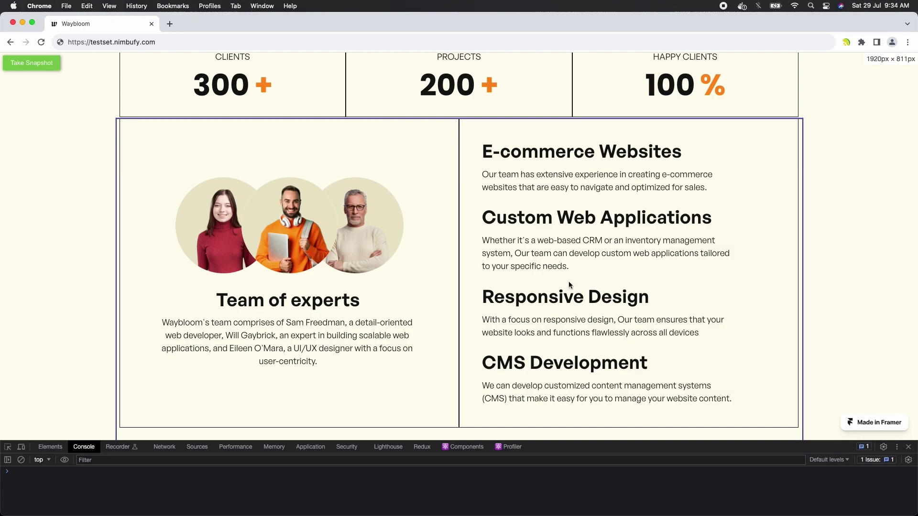
scroll(568, 282, down, 5)
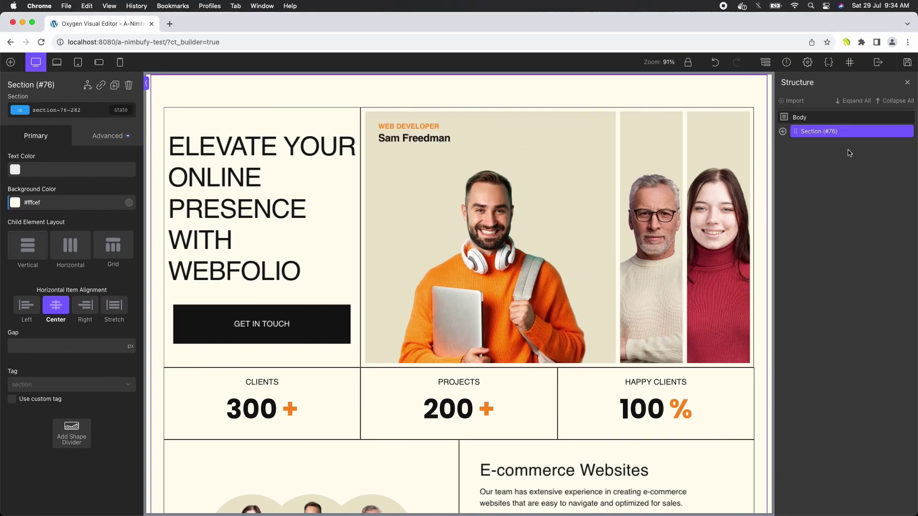
- Add Section (#194) to the body with a black #000000 background
click(838, 119)
click(10, 63)
text(sec)
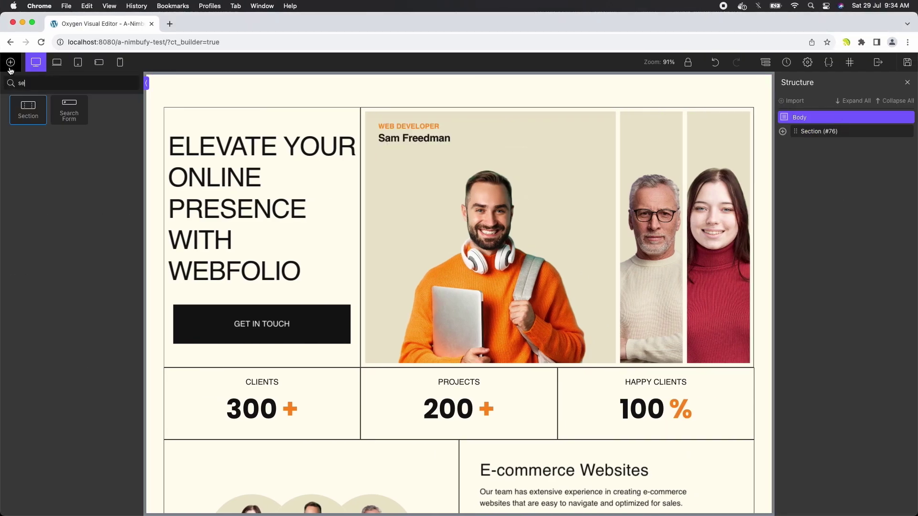
click(19, 109)
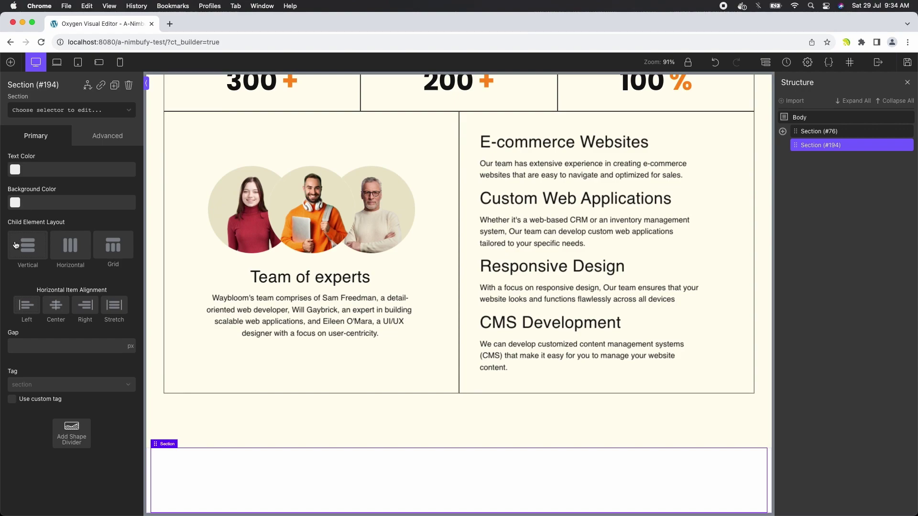
click(14, 205)
click(19, 296)
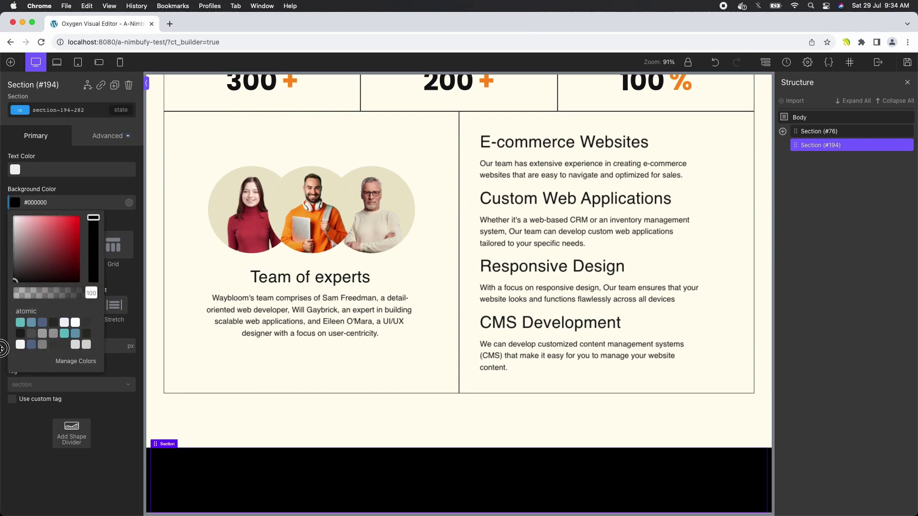
click(823, 215)
- Add Section (#195) and give it the hero's cream #fffcef background
click(845, 119)
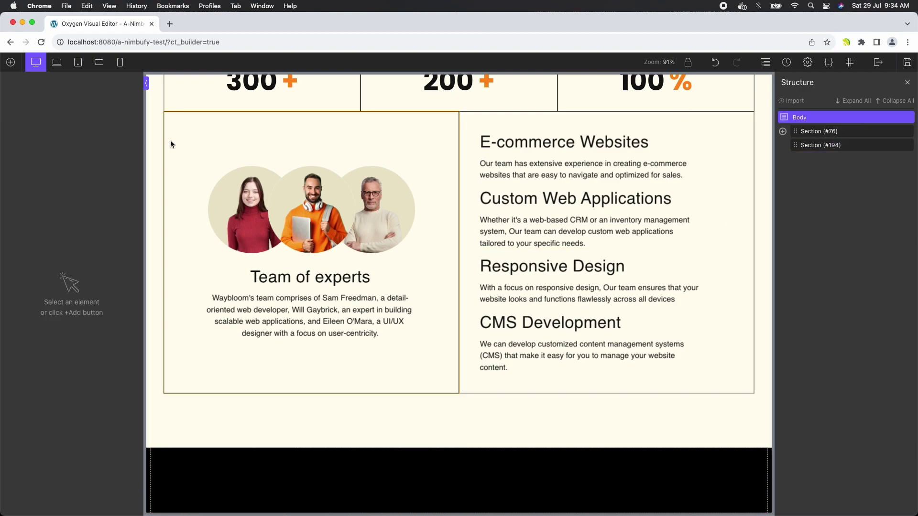
click(11, 62)
text(sec)
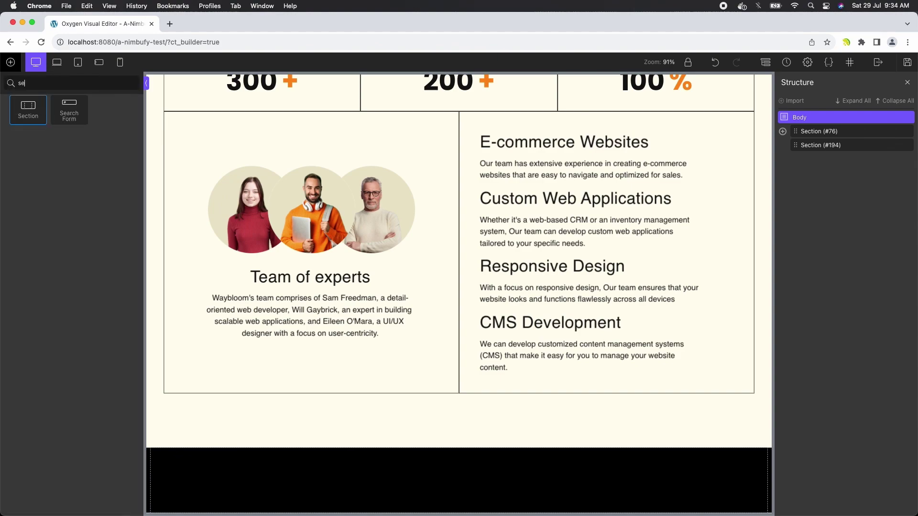
click(26, 110)
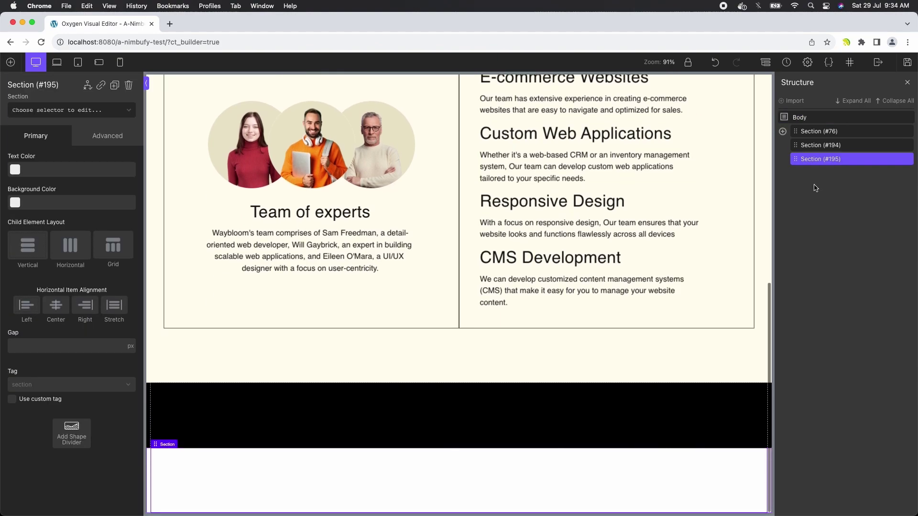
click(831, 134)
click(65, 202)
key(super+c)
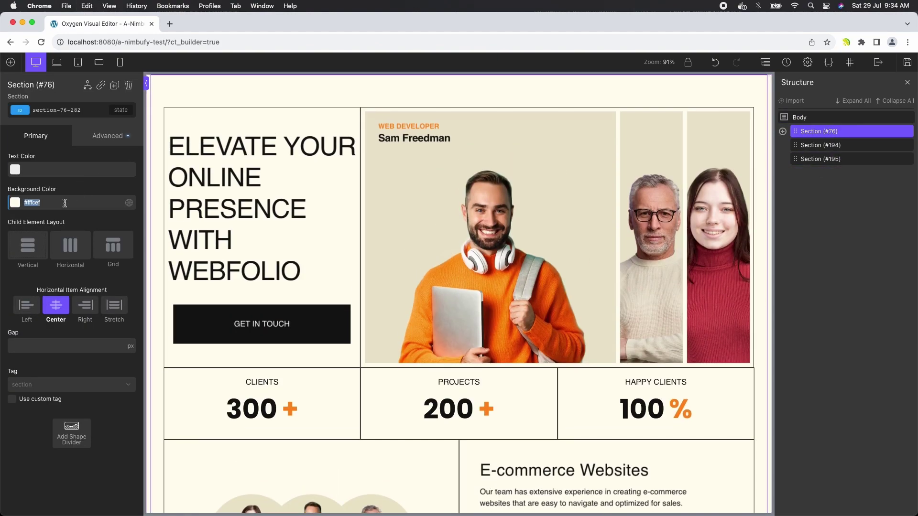
click(872, 161)
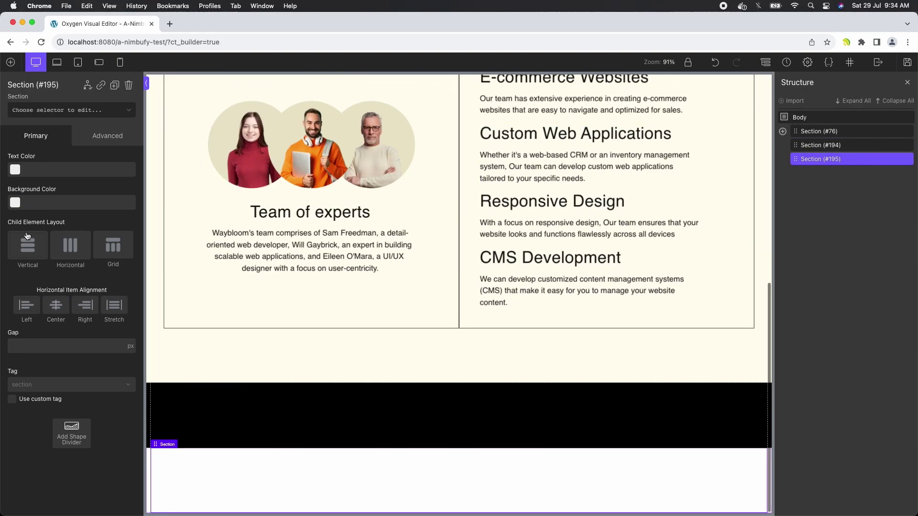
click(49, 203)
key(super+v)
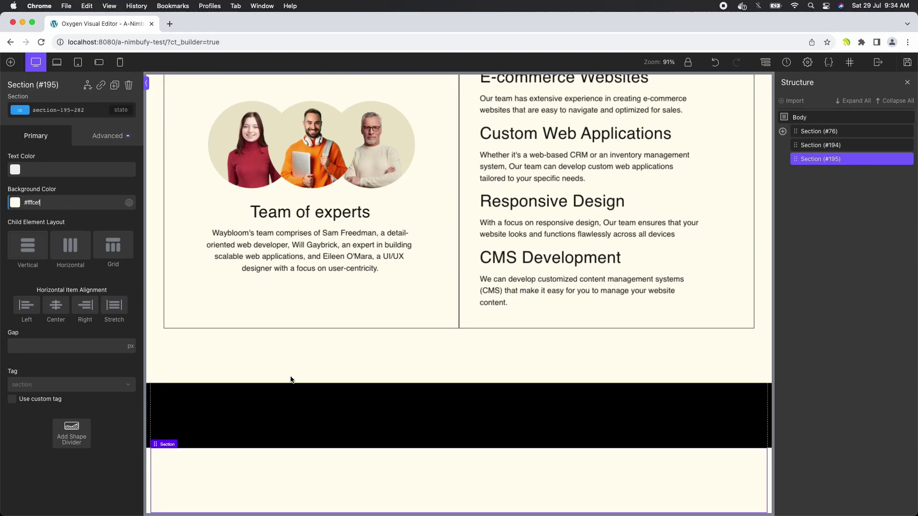
- Center the section's content horizontally, then snapshot Waybloom's Development section at 1920, 392 and 1026px
click(56, 310)
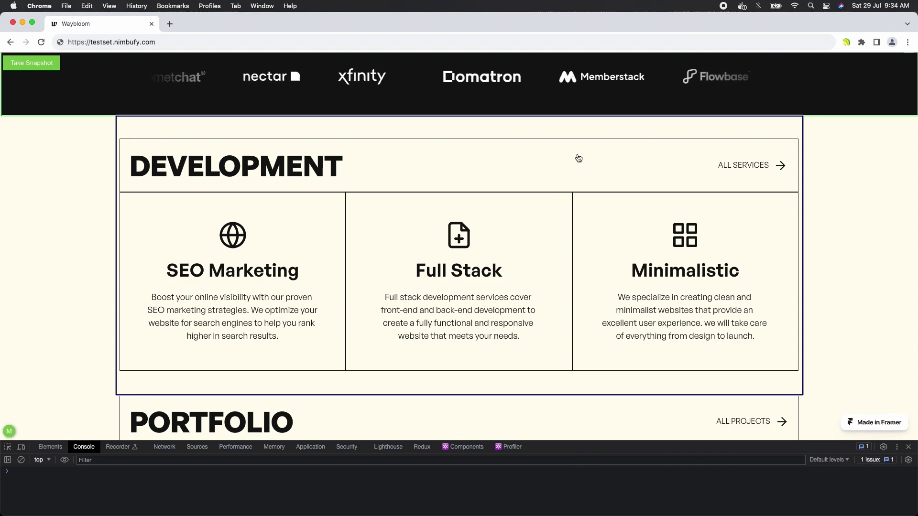
click(22, 447)
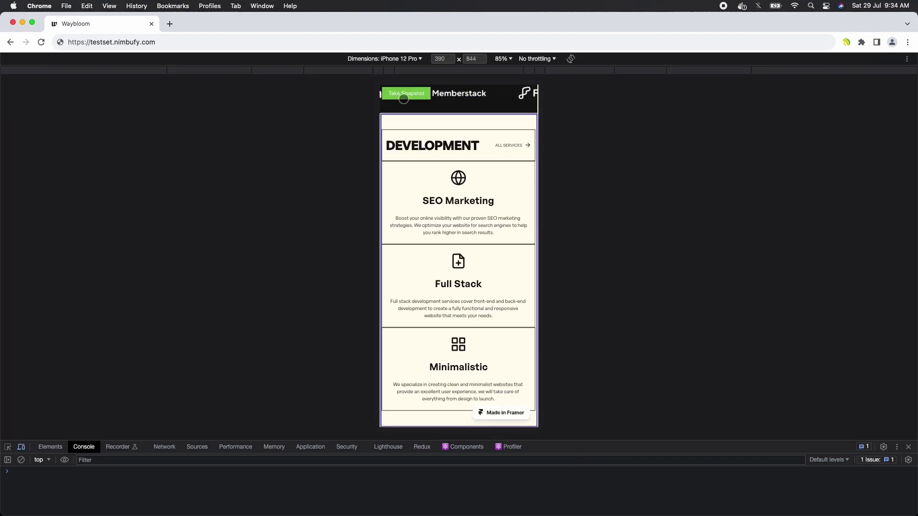
click(416, 61)
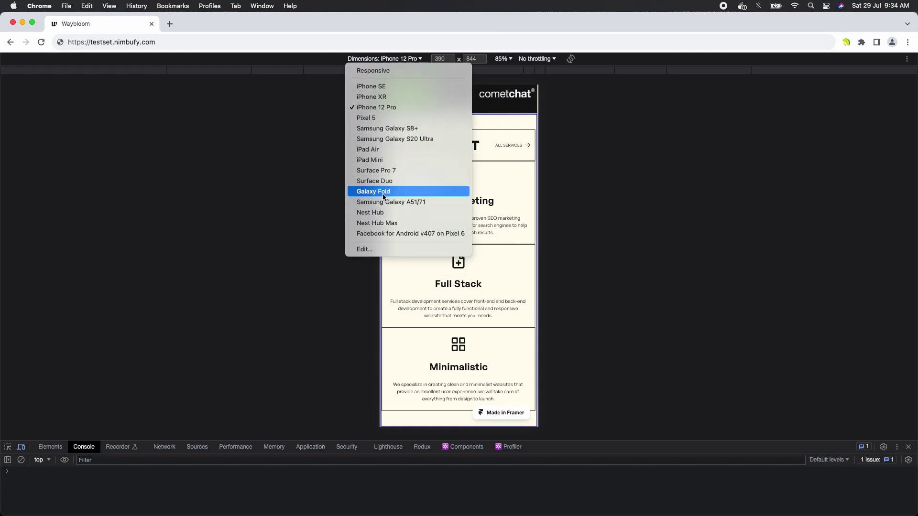
click(384, 213)
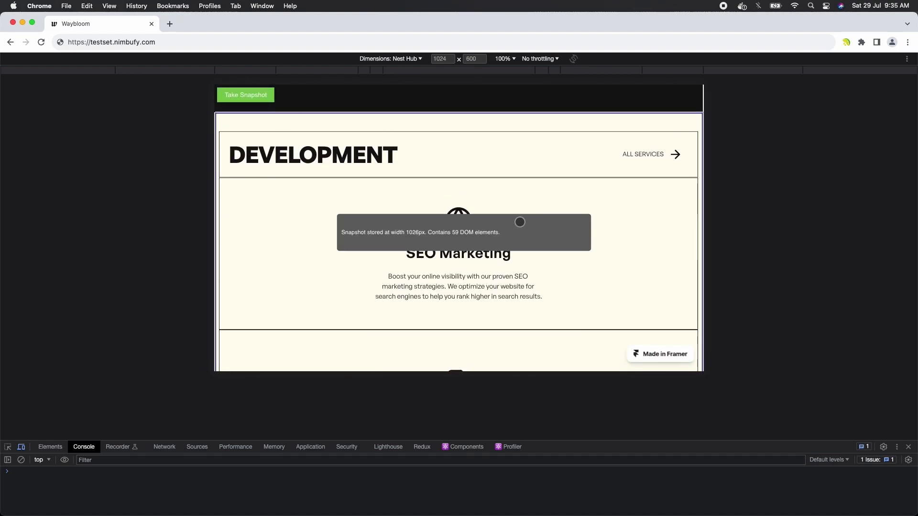
key(ctrl+Right)
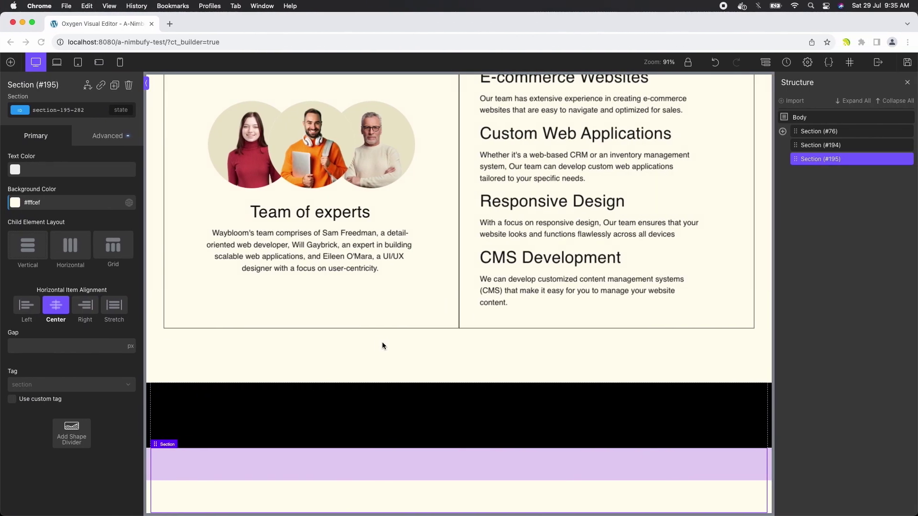
- Import the Development snapshots with 1026px as tablet and 392px as phone-landscape, then select Section #195
click(846, 43)
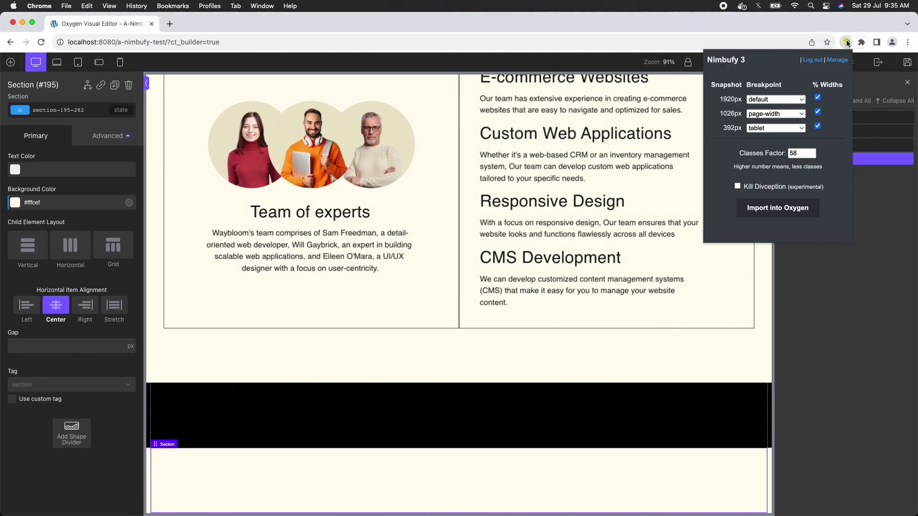
click(779, 114)
click(770, 124)
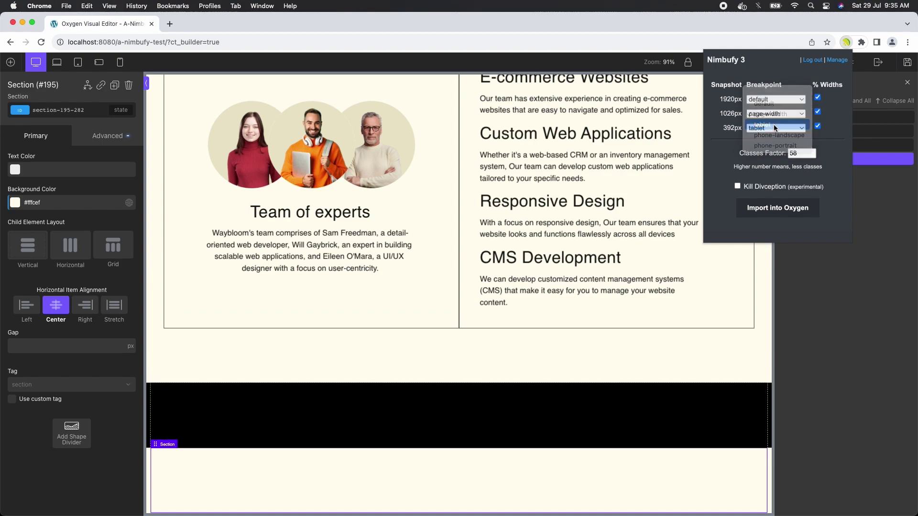
click(774, 128)
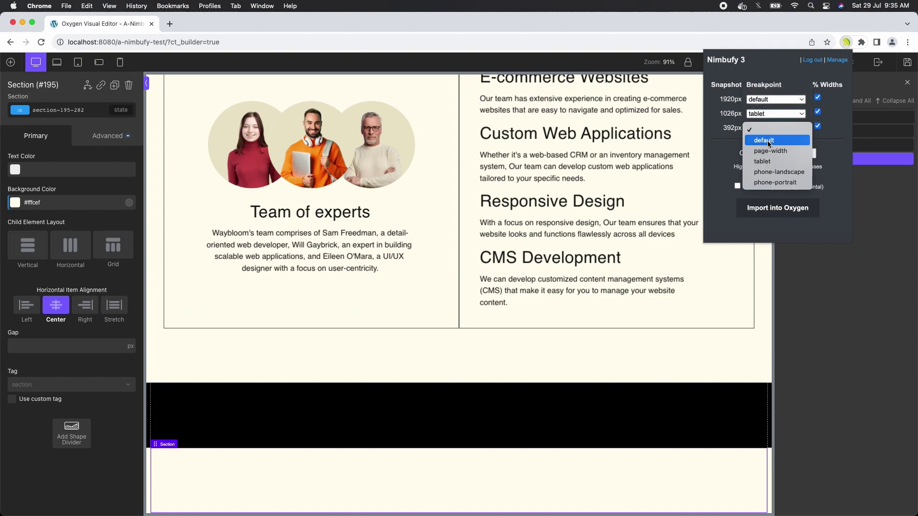
click(777, 173)
click(784, 212)
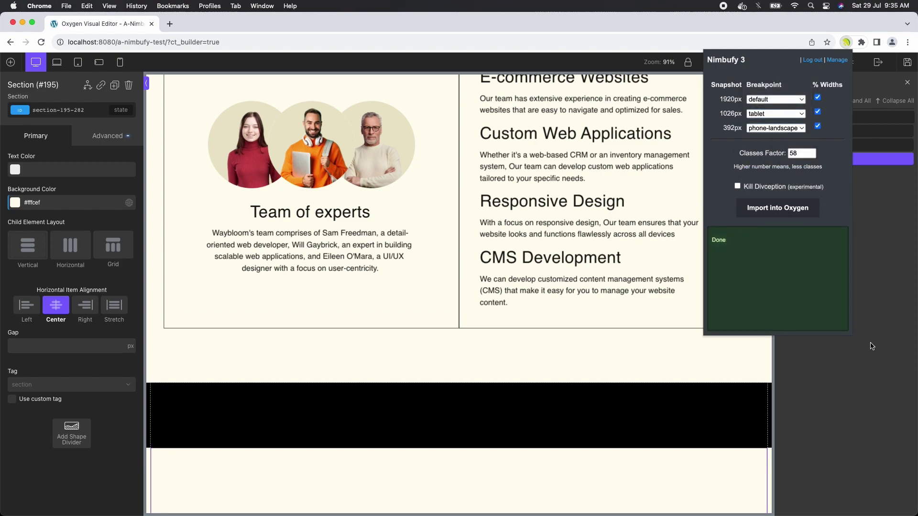
scroll(695, 440, down, 5)
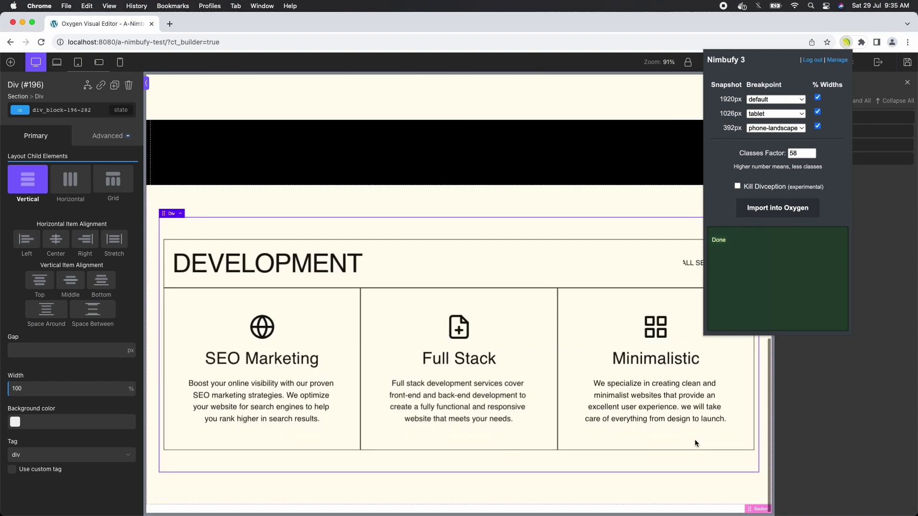
click(695, 439)
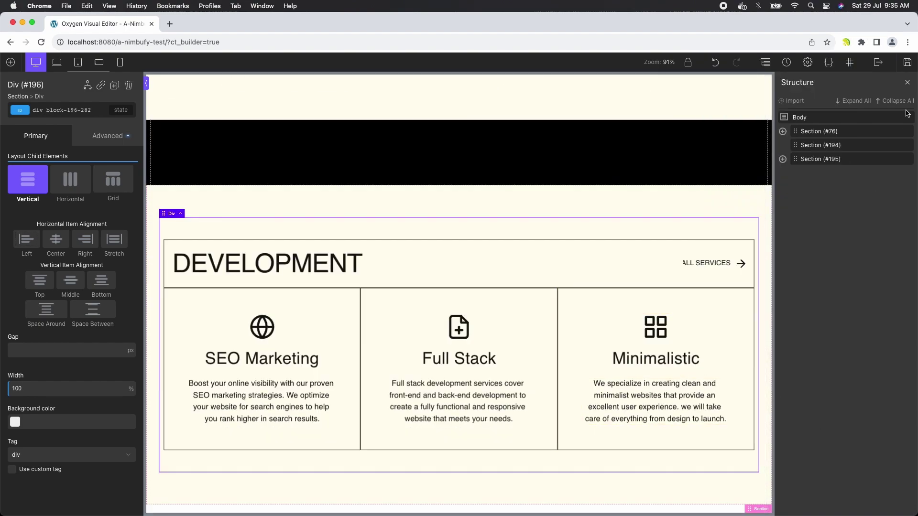
click(805, 159)
- Pick Waybloom's Portfolio section in Nimbufy and store a 1920px desktop snapshot of it
key(ctrl+Left)
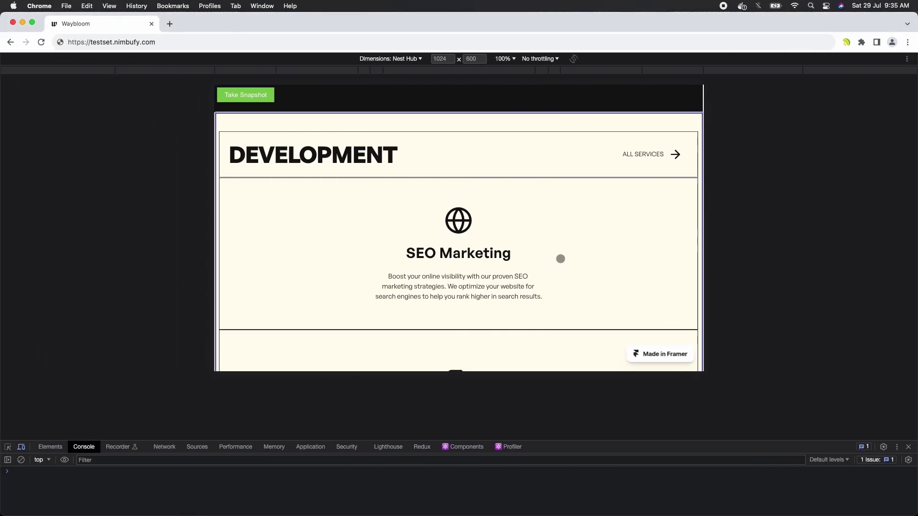
click(21, 447)
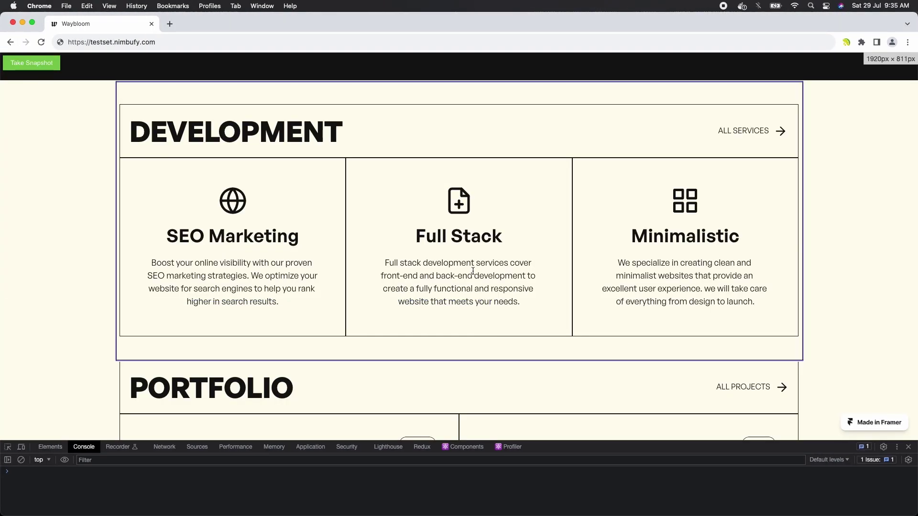
scroll(473, 270, down, 6)
scroll(473, 272, up, 3)
scroll(473, 275, down, 15)
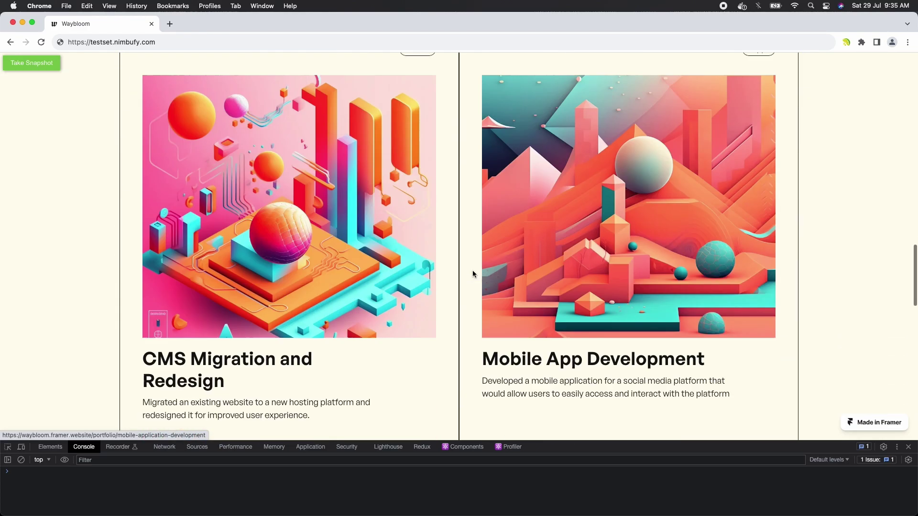
scroll(473, 274, up, 8)
scroll(472, 273, up, 10)
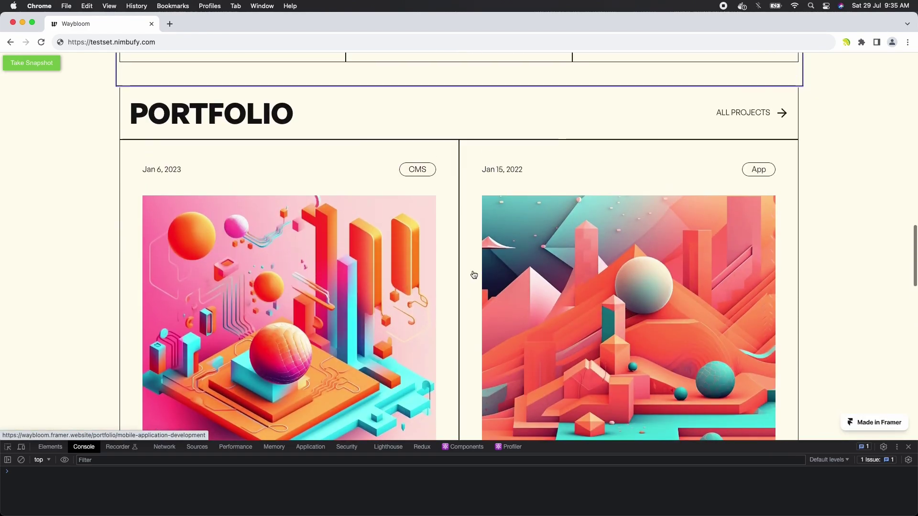
click(846, 43)
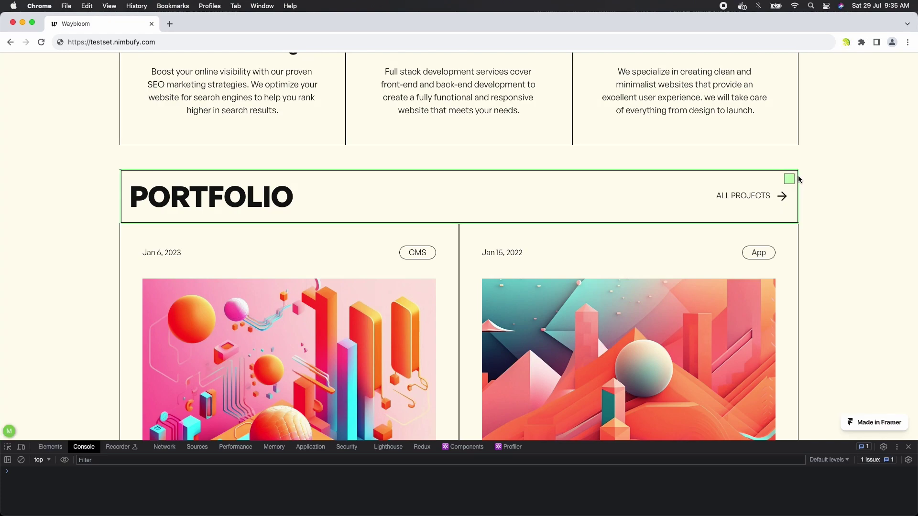
click(768, 211)
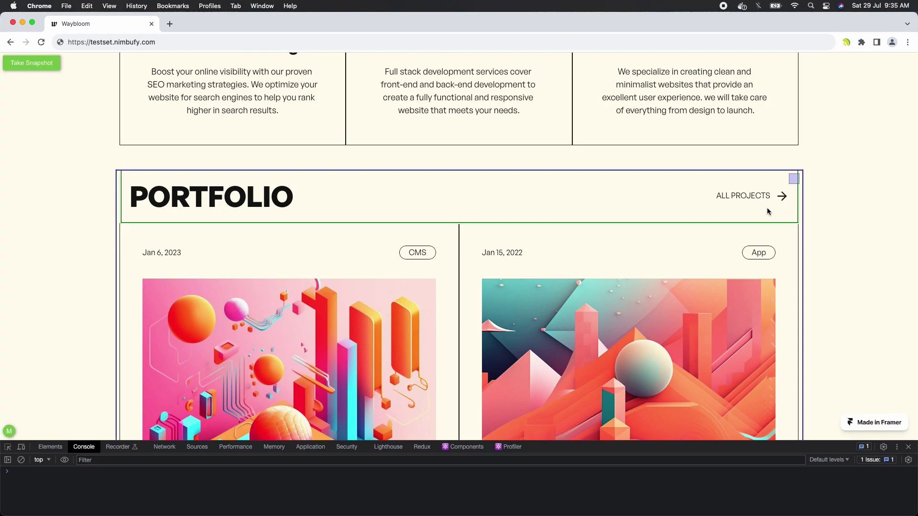
scroll(767, 211, down, 15)
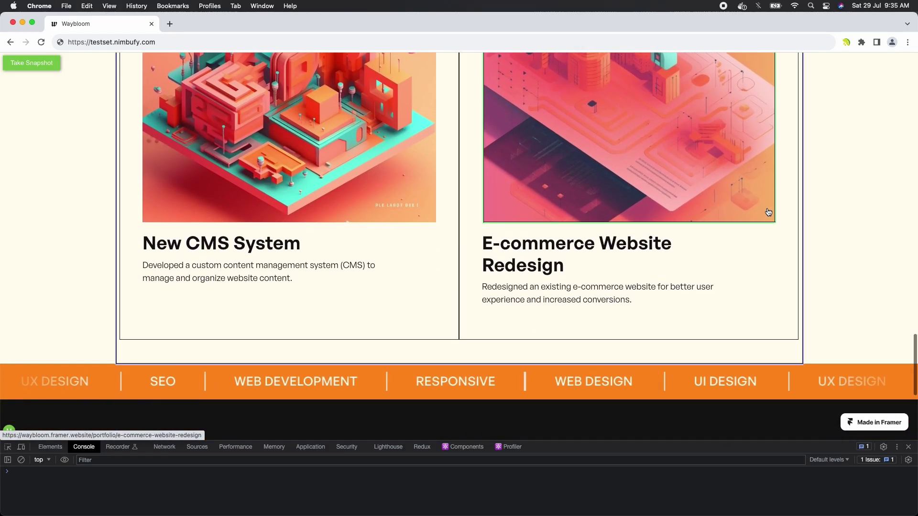
scroll(767, 211, up, 2)
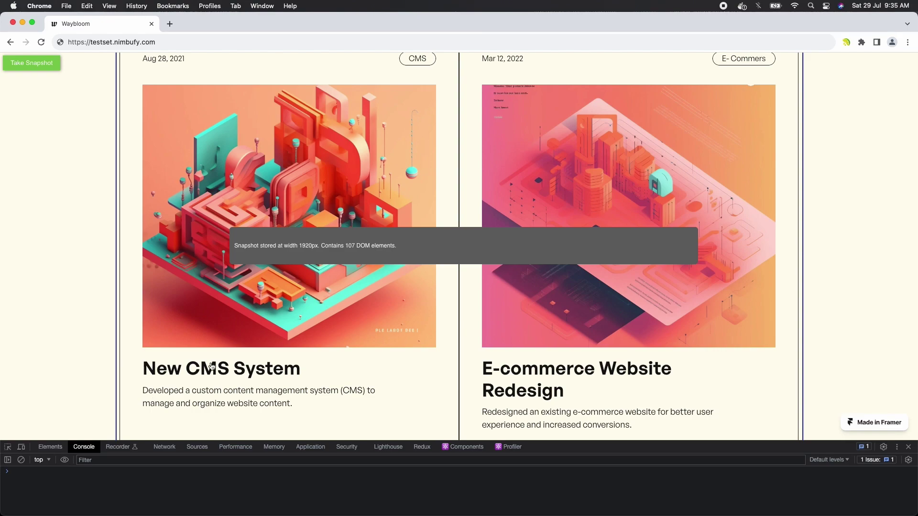
- Store Portfolio snapshots at Nest Hub (1026px) and iPhone 12 Pro (392px) widths, then return to Oxygen
click(21, 447)
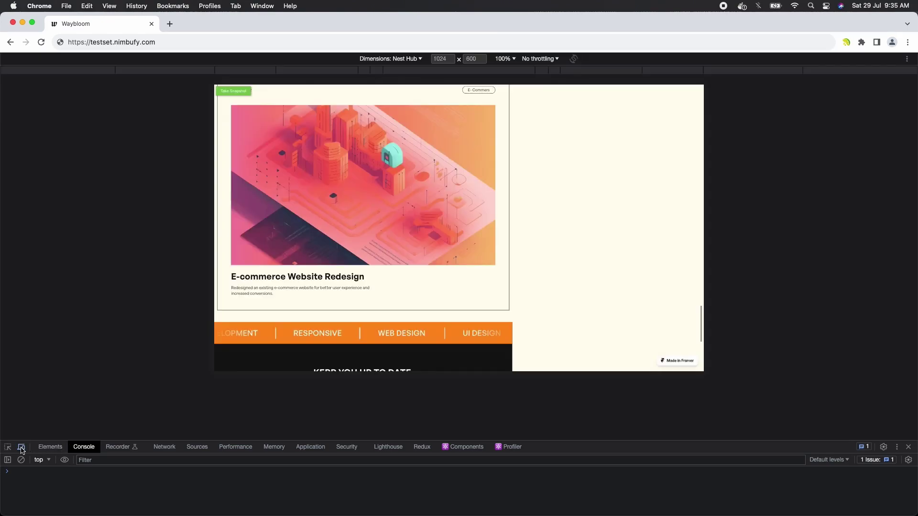
scroll(308, 180, down, 15)
scroll(241, 115, up, 4)
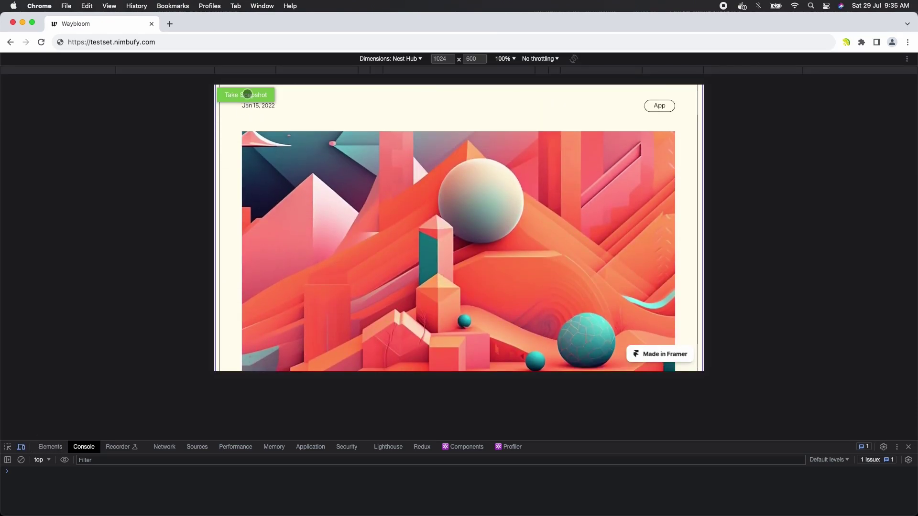
click(419, 59)
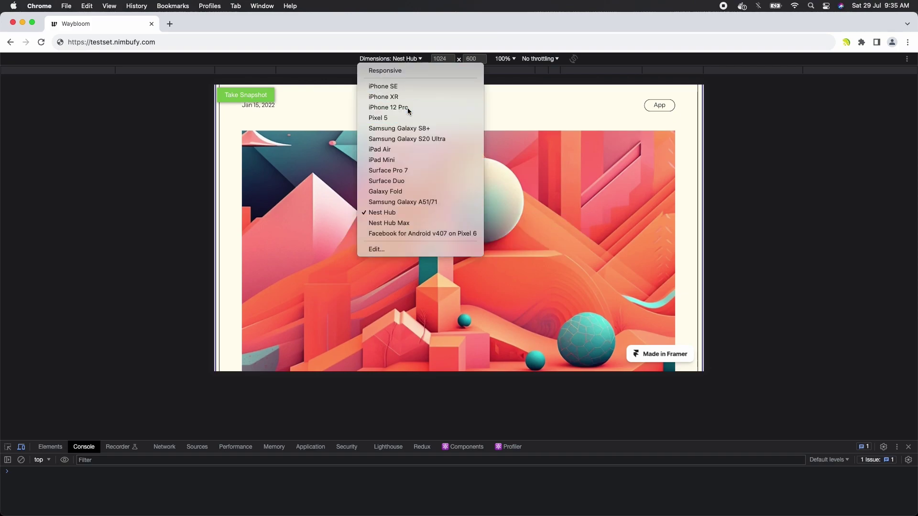
click(407, 107)
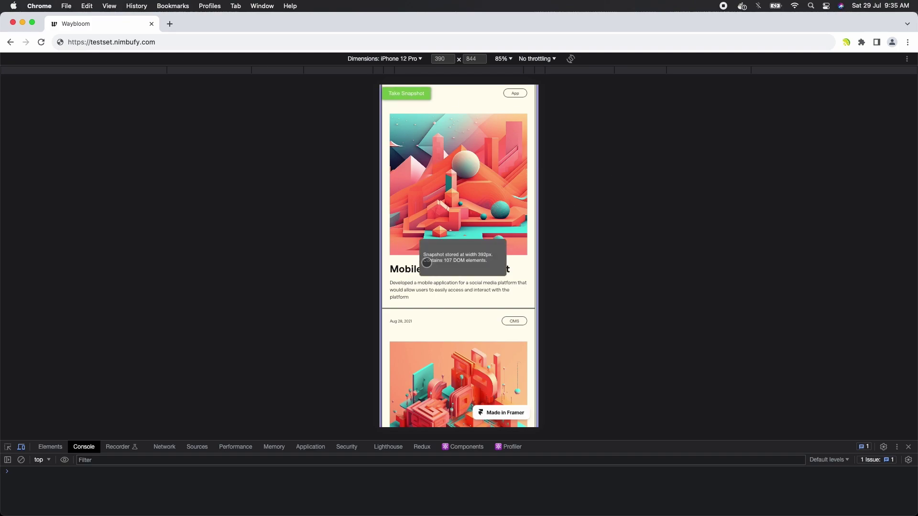
key(ctrl+Right)
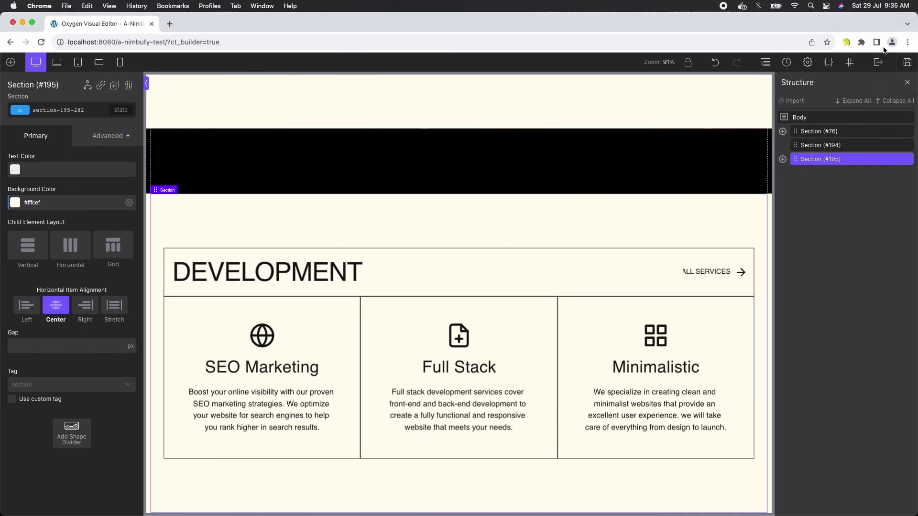
- Map the Portfolio snapshots 1026px to tablet and 392px to phone-landscape, and import them
click(846, 42)
click(779, 114)
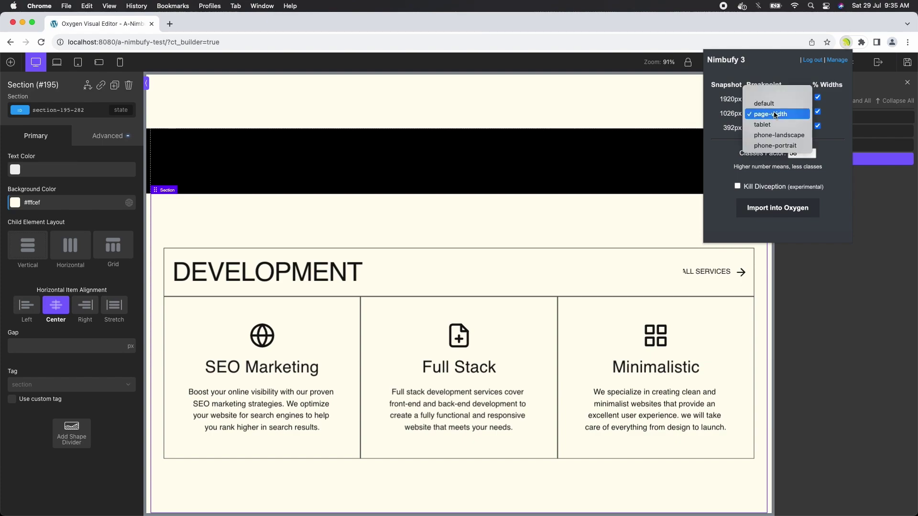
click(778, 124)
click(769, 130)
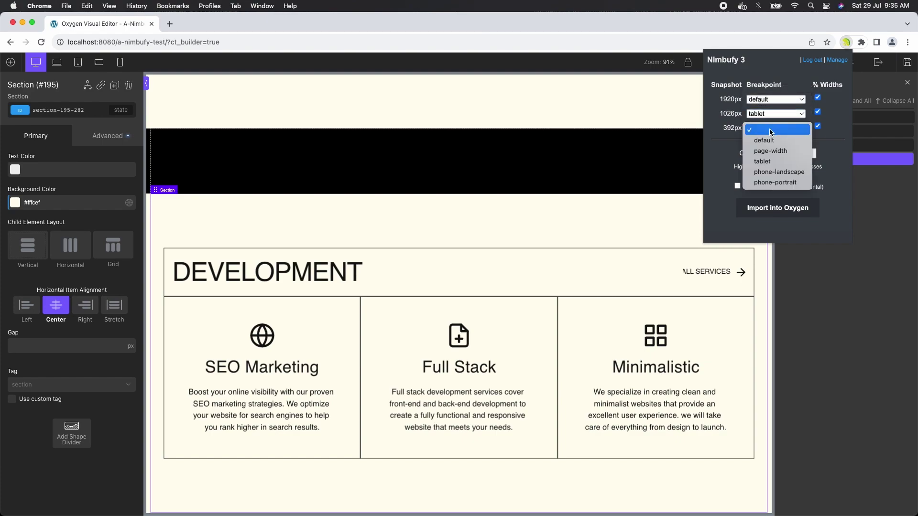
click(774, 176)
click(795, 213)
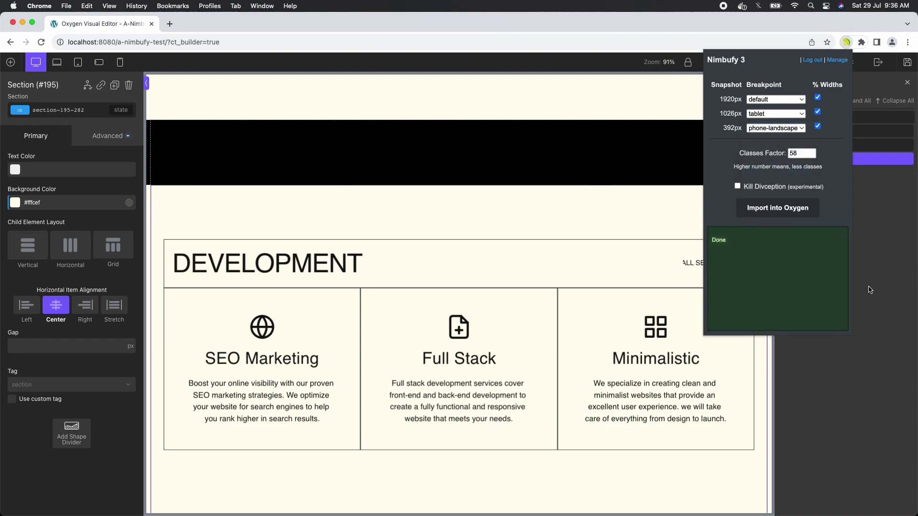
- Dismiss the finished import and review the imported Portfolio cards at tablet width
click(872, 376)
scroll(661, 405, down, 15)
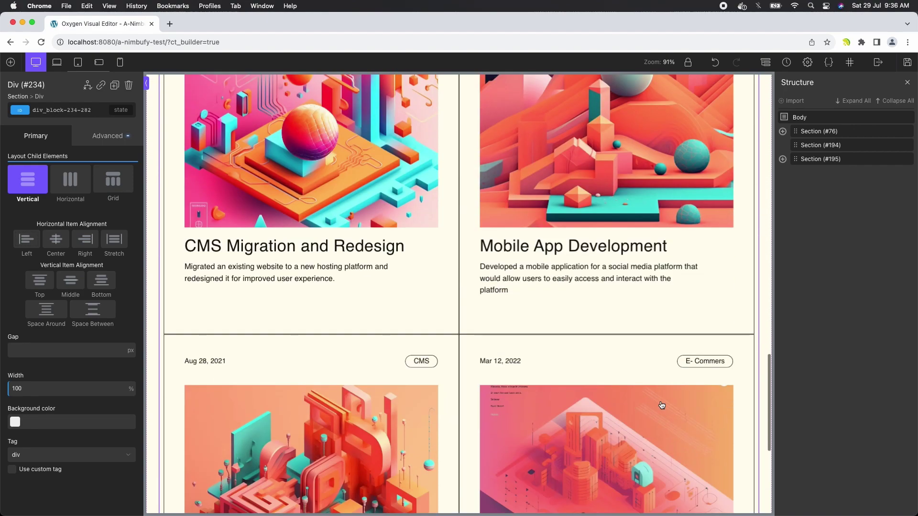
scroll(662, 406, up, 3)
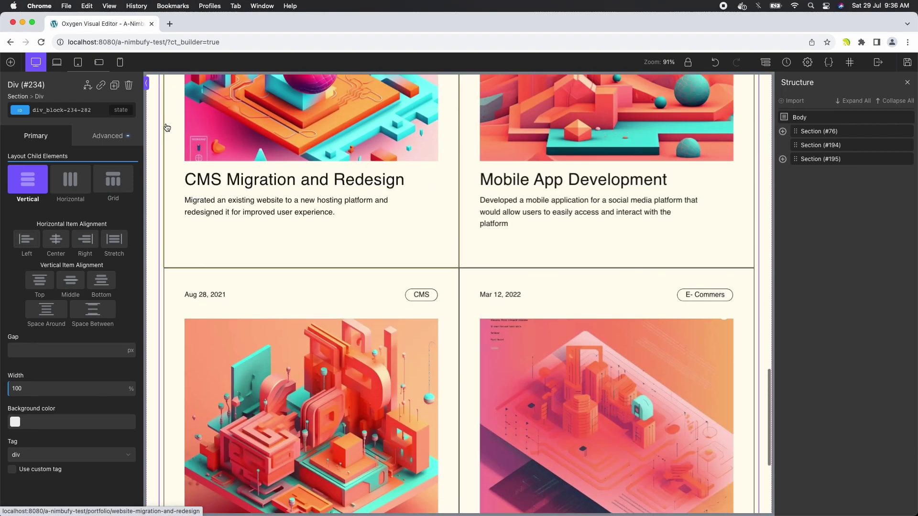
click(78, 62)
scroll(380, 234, down, 15)
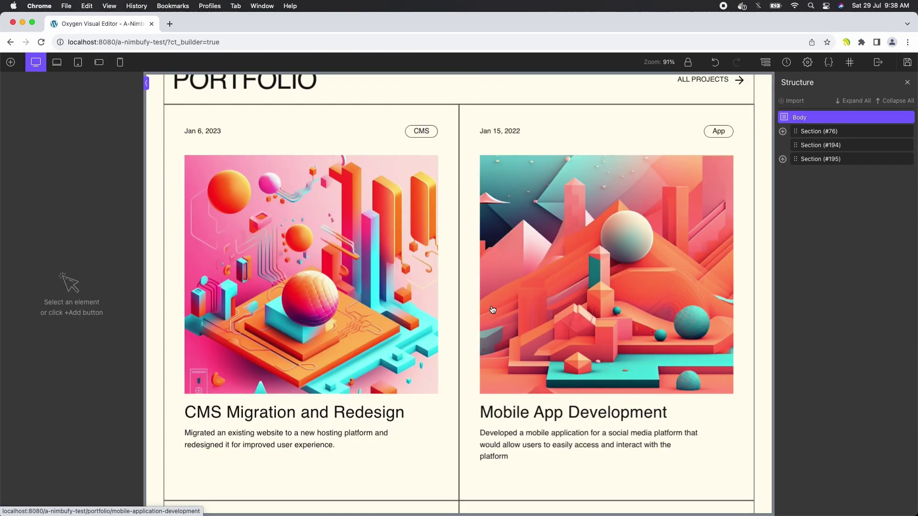
scroll(492, 310, up, 20)
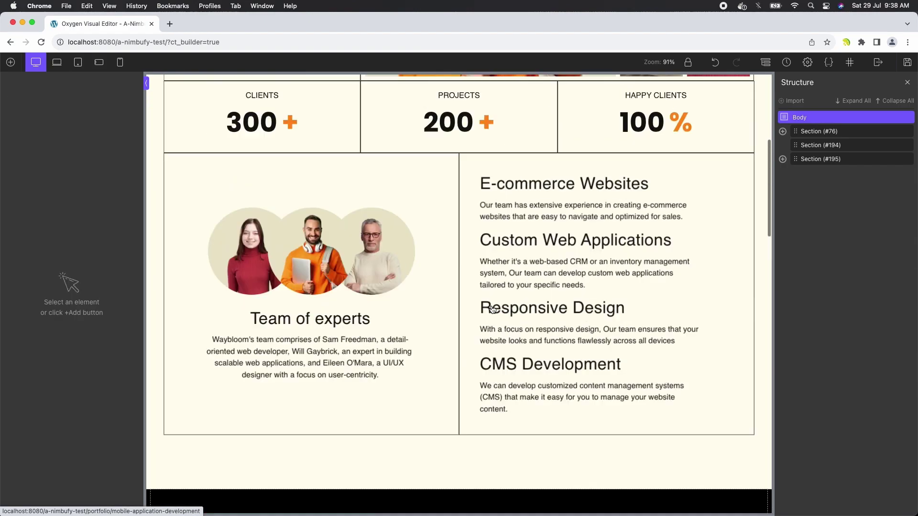
- Close the structure panel and inspect the hero heading, GET IN TOUCH button, 300 CLIENTS stat and photo
click(765, 62)
click(529, 381)
click(289, 199)
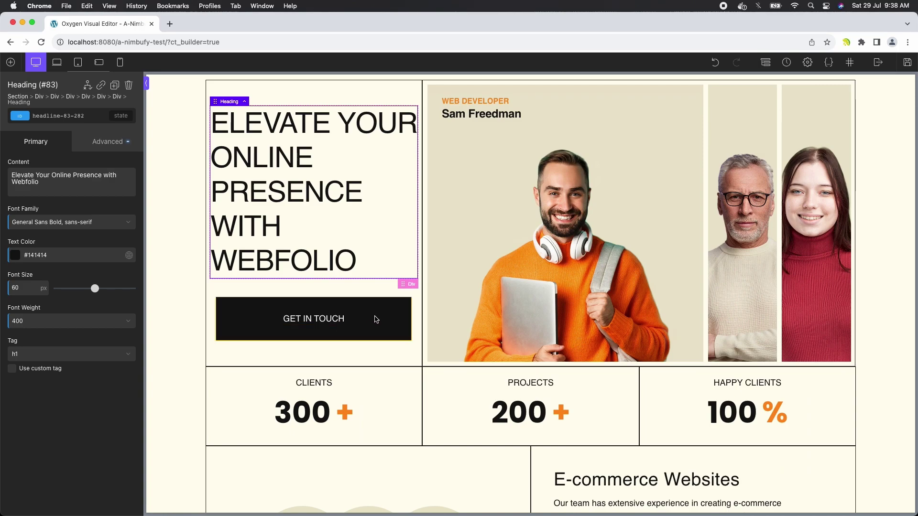
click(376, 319)
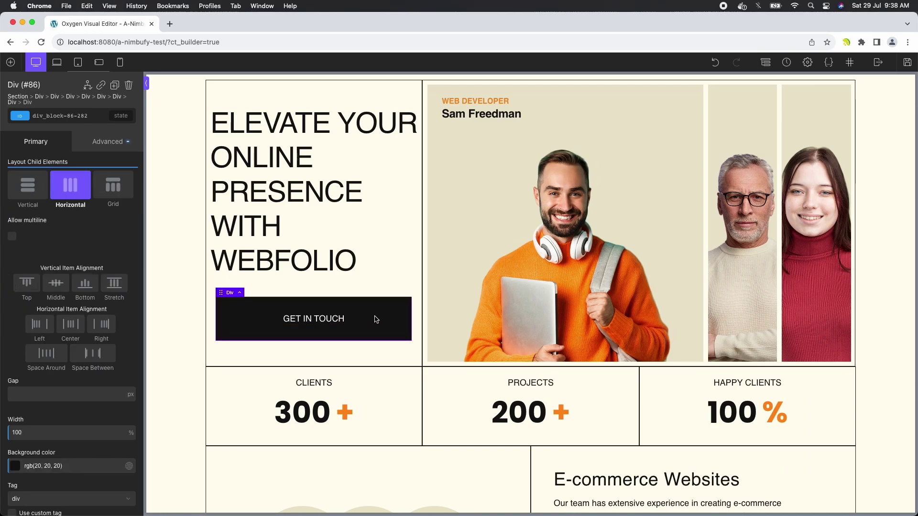
click(324, 412)
click(326, 383)
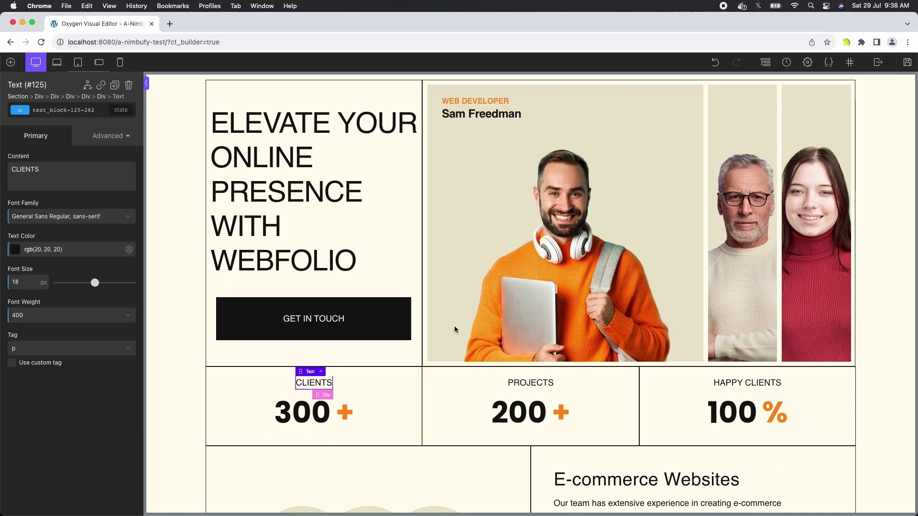
click(525, 125)
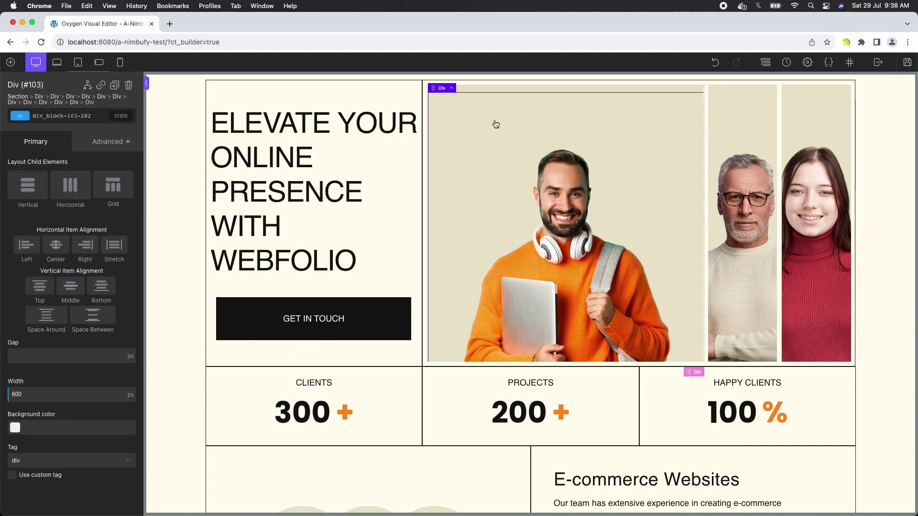
- Inspect the E-commerce, Responsive Design, team, SEO Marketing and Full Stack elements of the Development area
click(574, 479)
scroll(573, 387, down, 6)
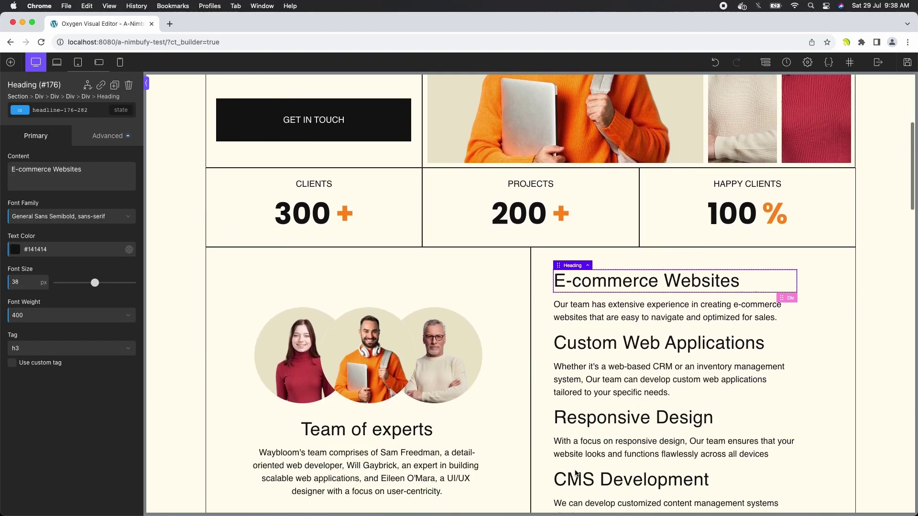
click(573, 387)
click(378, 397)
click(387, 290)
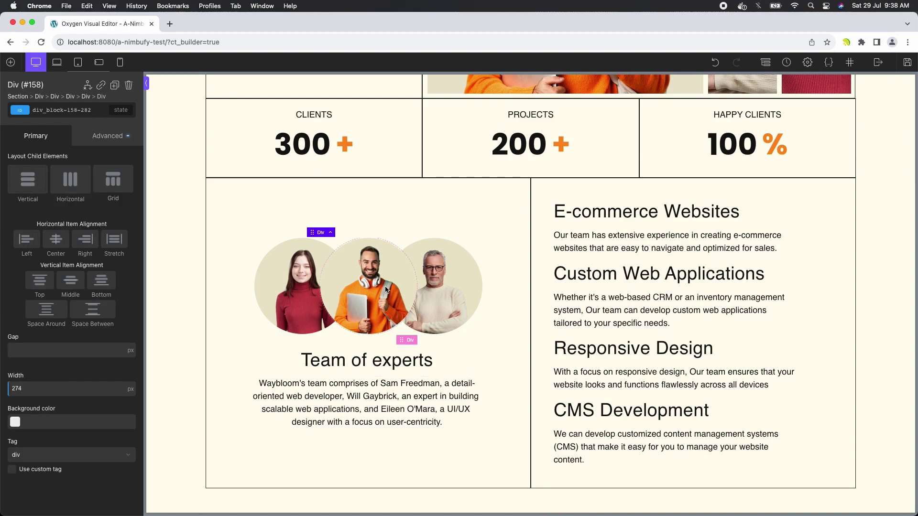
scroll(386, 369, down, 10)
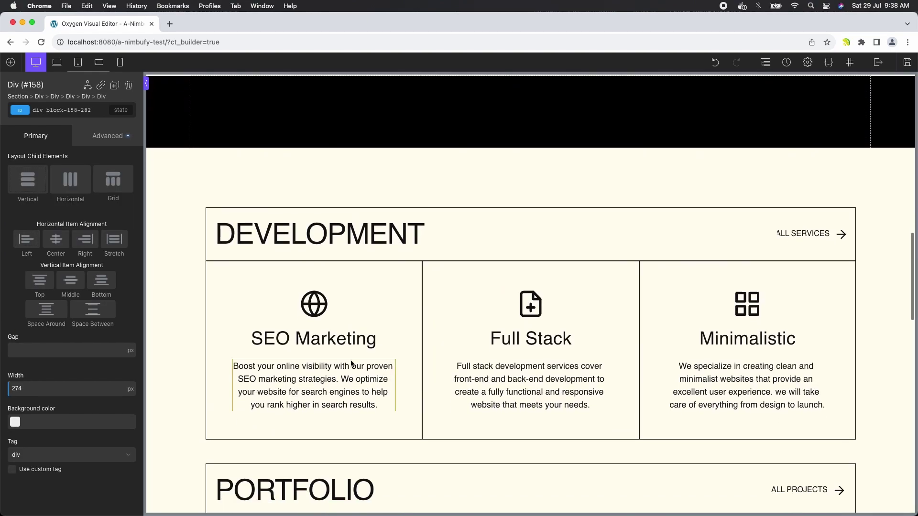
click(386, 371)
click(346, 333)
click(533, 343)
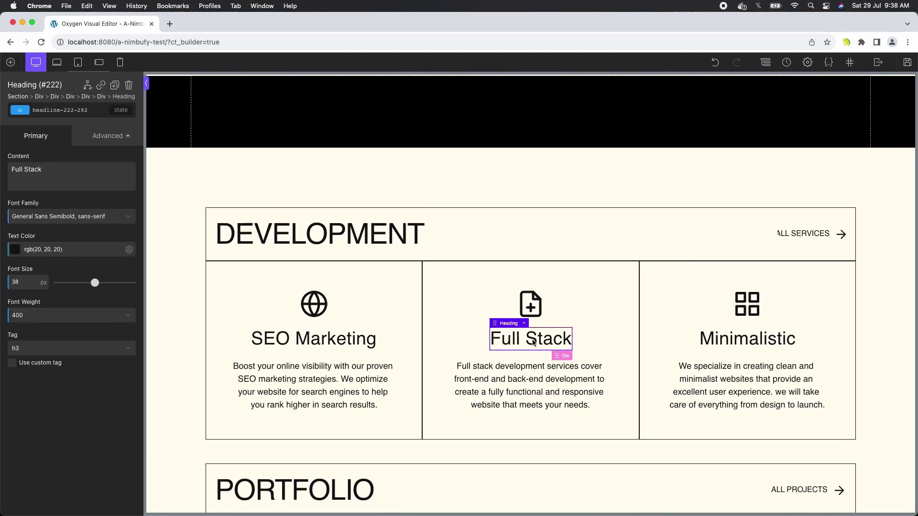